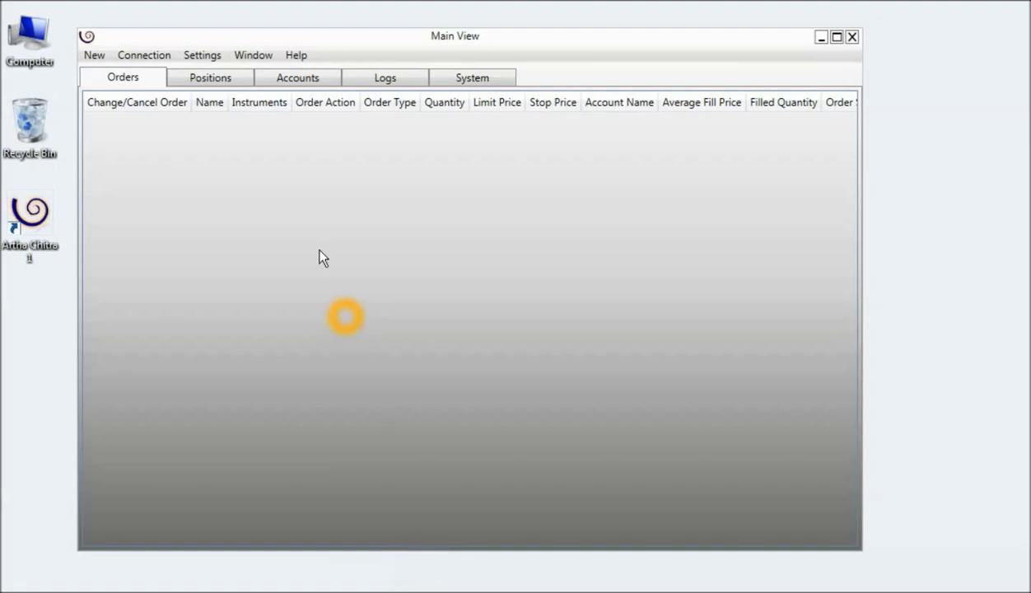
Open the Instrument Manager from Settings > Instruments > View and start a New Instrument form
{"action": "left_click", "coordinate": [200, 55]}
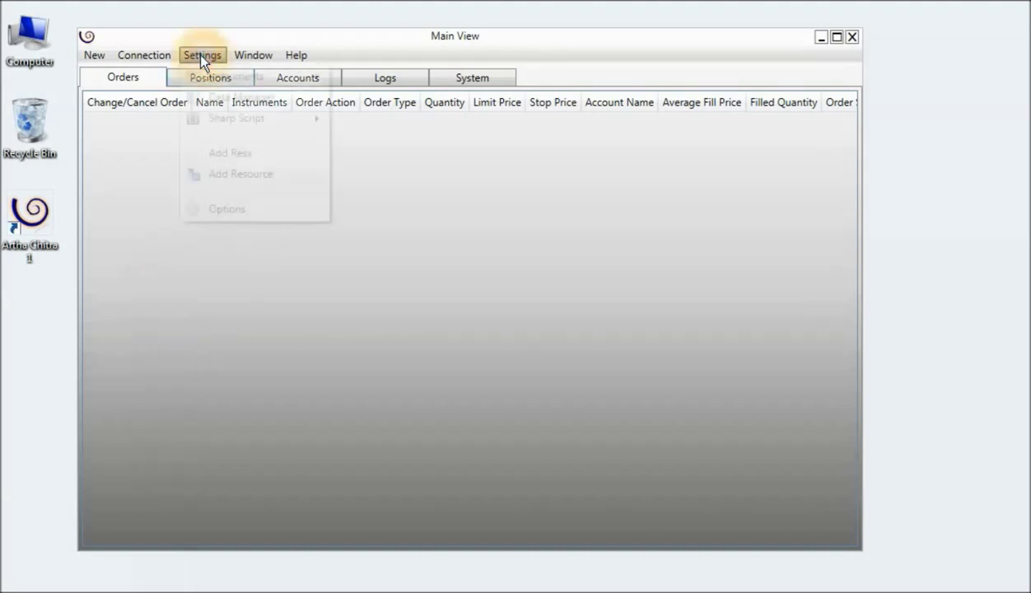
{"action": "mouse_move", "coordinate": [212, 79]}
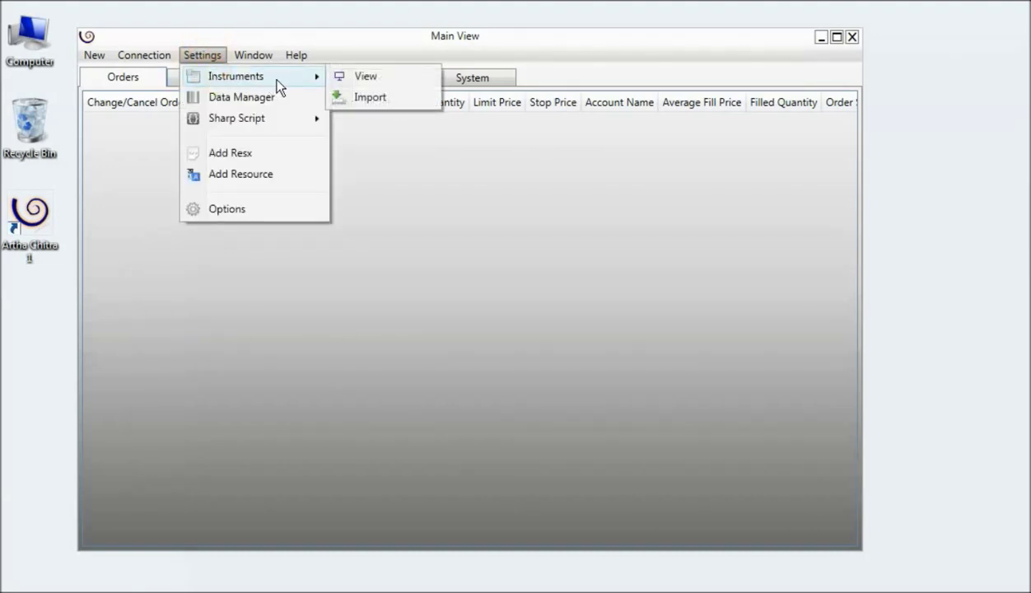
{"action": "left_click", "coordinate": [365, 76]}
{"action": "left_click", "coordinate": [575, 207]}
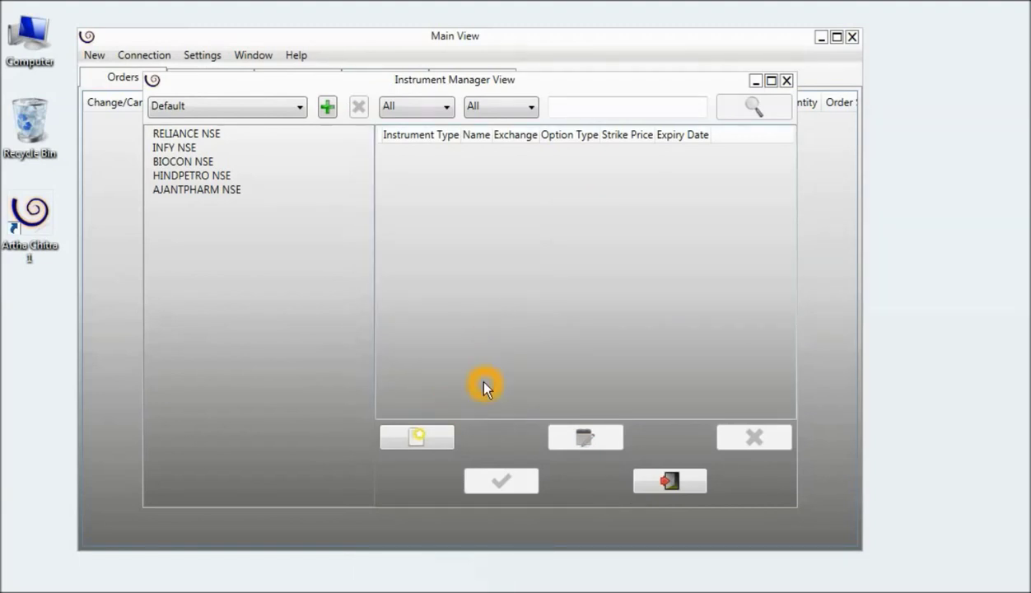
{"action": "left_click", "coordinate": [416, 438]}
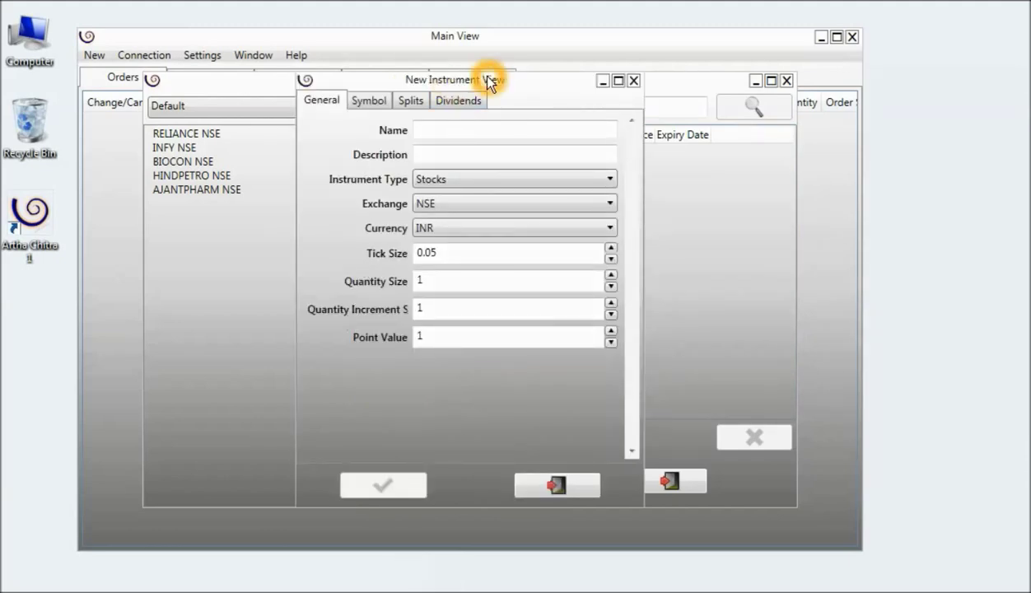
{"action": "left_click", "coordinate": [429, 157]}
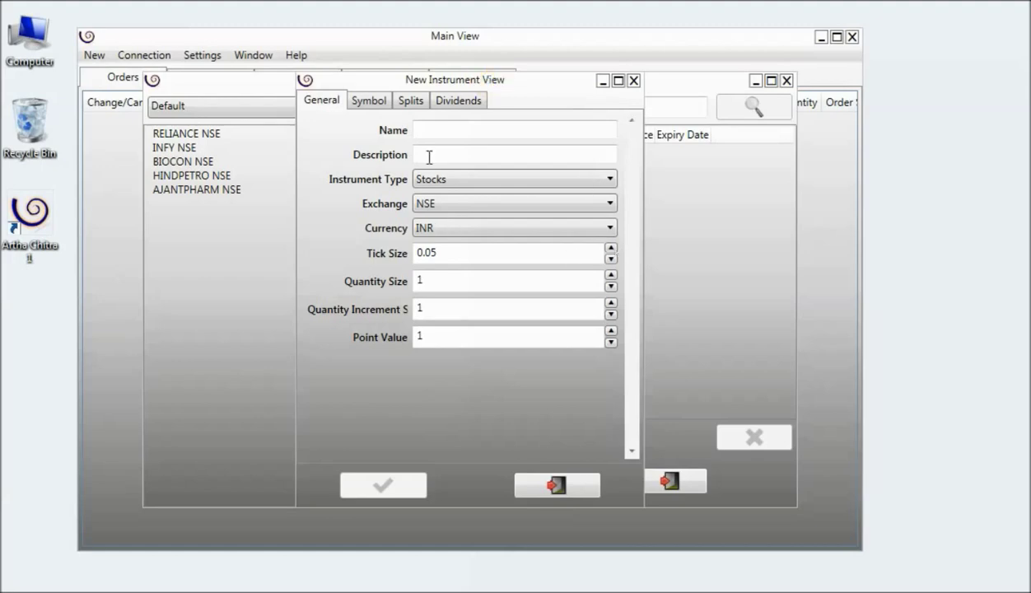
Name the instrument SENSEX with the description 'Sensitive Index'
{"action": "left_click", "coordinate": [468, 133]}
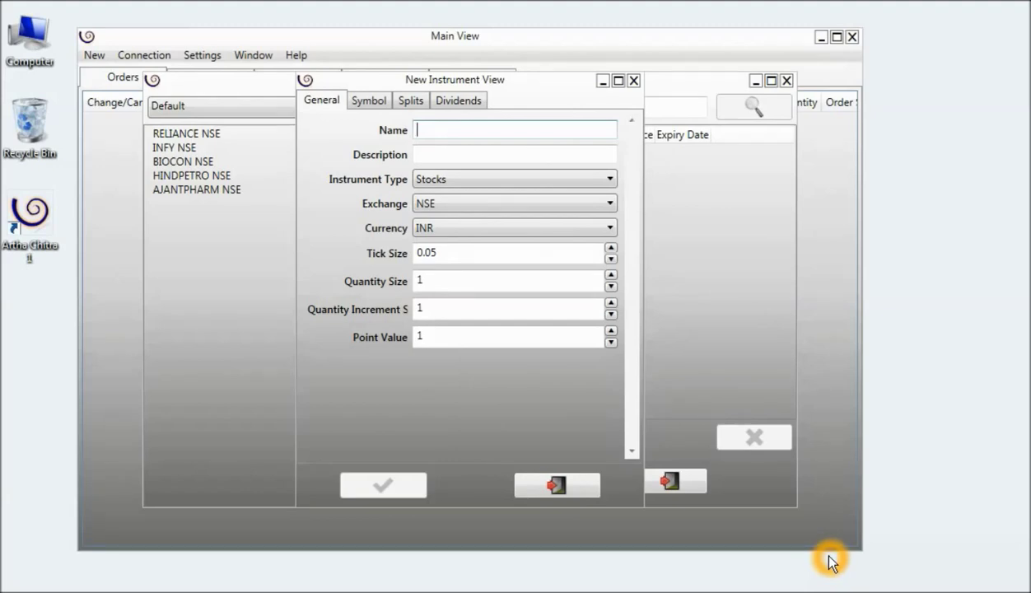
{"action": "type", "text": "SENSEX"}
{"action": "key", "text": "Tab"}
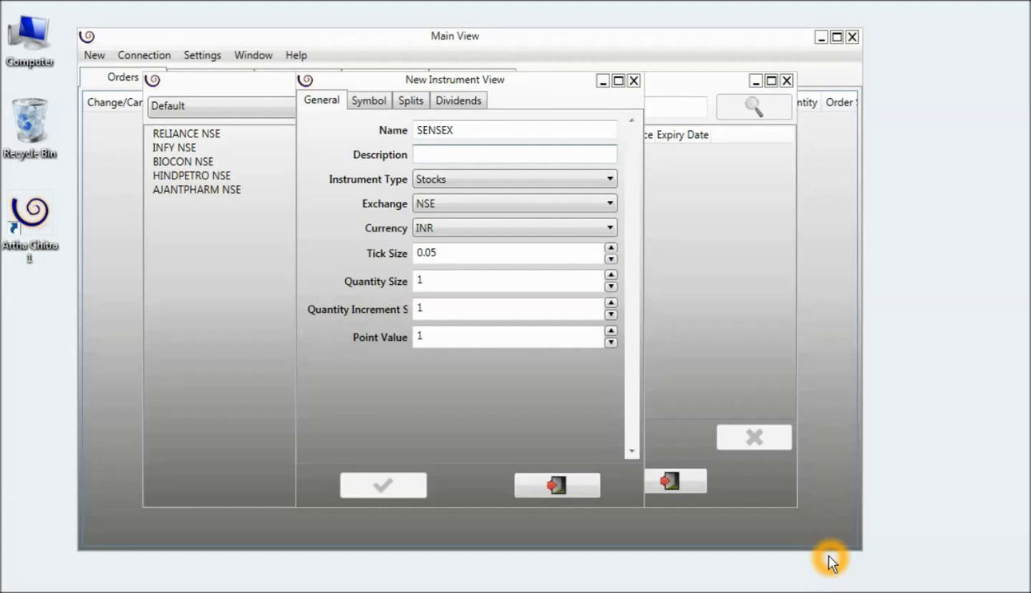
{"action": "type", "text": "Sensitive in"}
{"action": "key", "text": "BackSpace"}
{"action": "key", "text": "BackSpace"}
{"action": "key", "text": "BackSpace"}
{"action": "type", "text": "Index"}
Make SENSEX an Index on the BSE exchange with tick size 0.01
{"action": "left_click", "coordinate": [460, 181]}
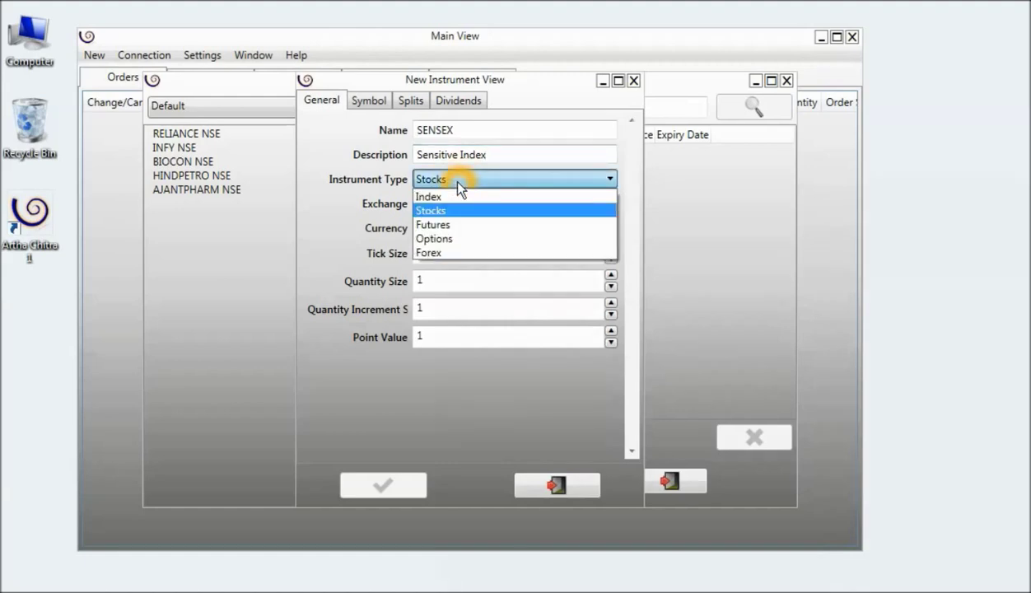
{"action": "left_click", "coordinate": [455, 197]}
{"action": "left_click", "coordinate": [446, 211]}
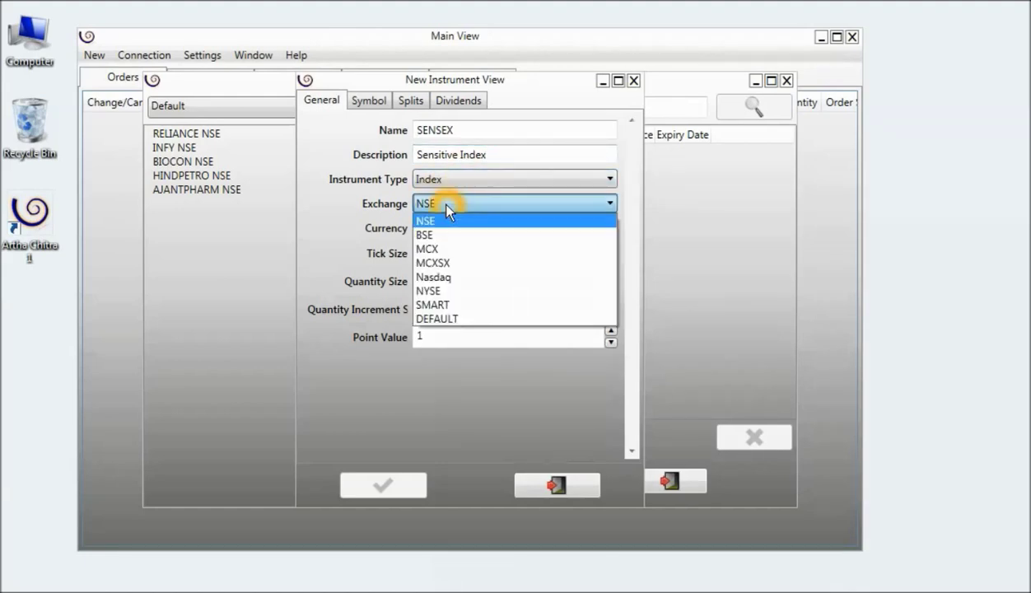
{"action": "left_click", "coordinate": [443, 230]}
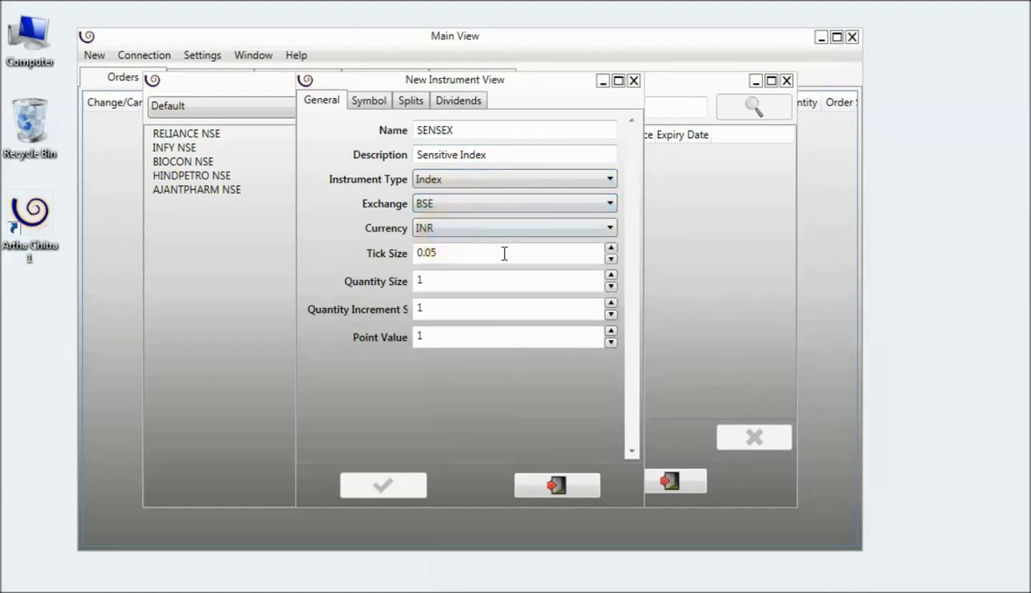
{"action": "left_click", "coordinate": [456, 260]}
{"action": "key", "text": "BackSpace"}
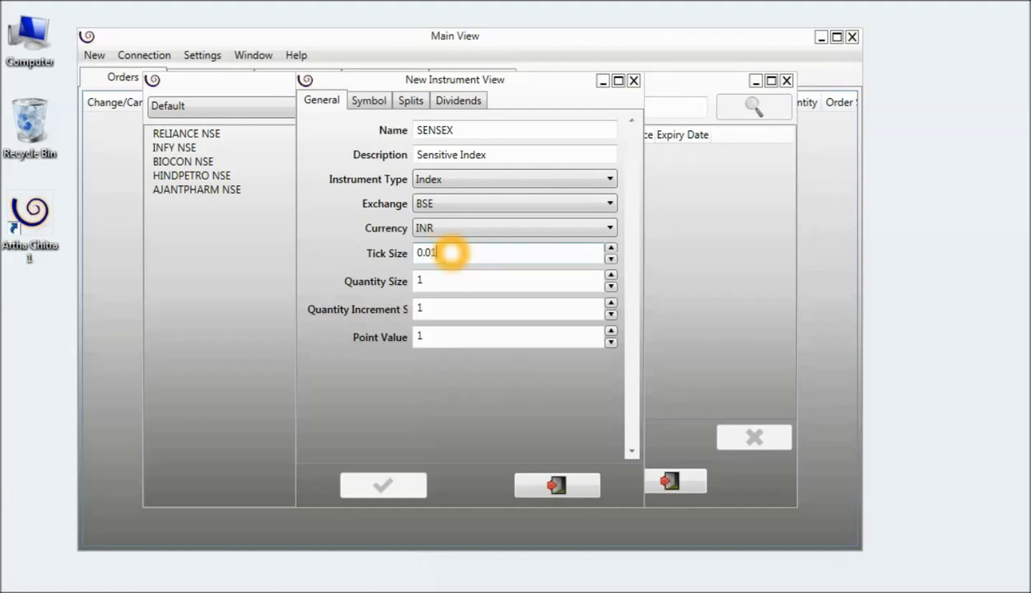
{"action": "type", "text": "1"}
{"action": "left_click", "coordinate": [425, 276]}
{"action": "left_click", "coordinate": [425, 281]}
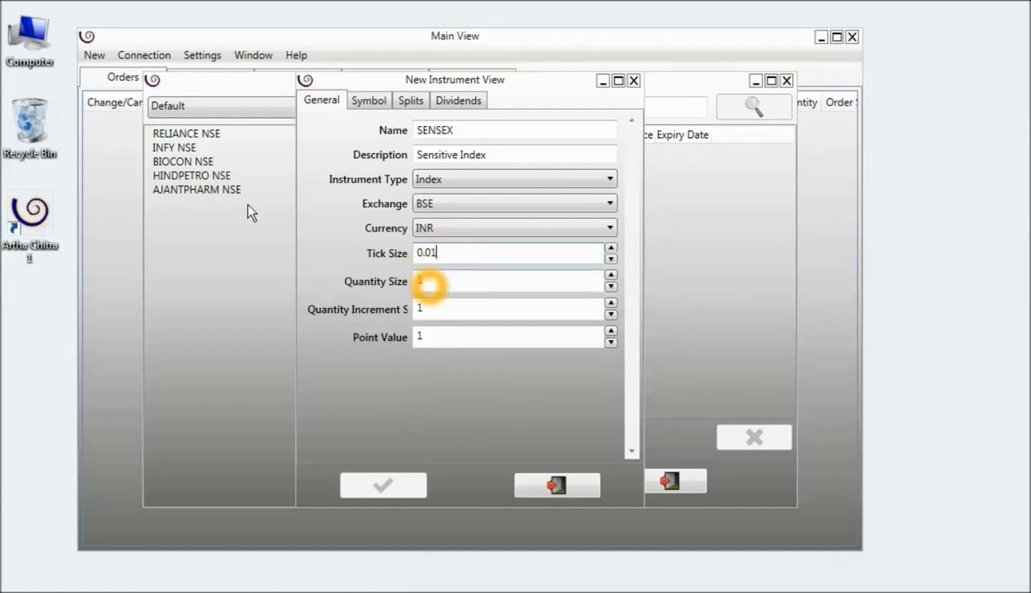
{"action": "left_click", "coordinate": [373, 336]}
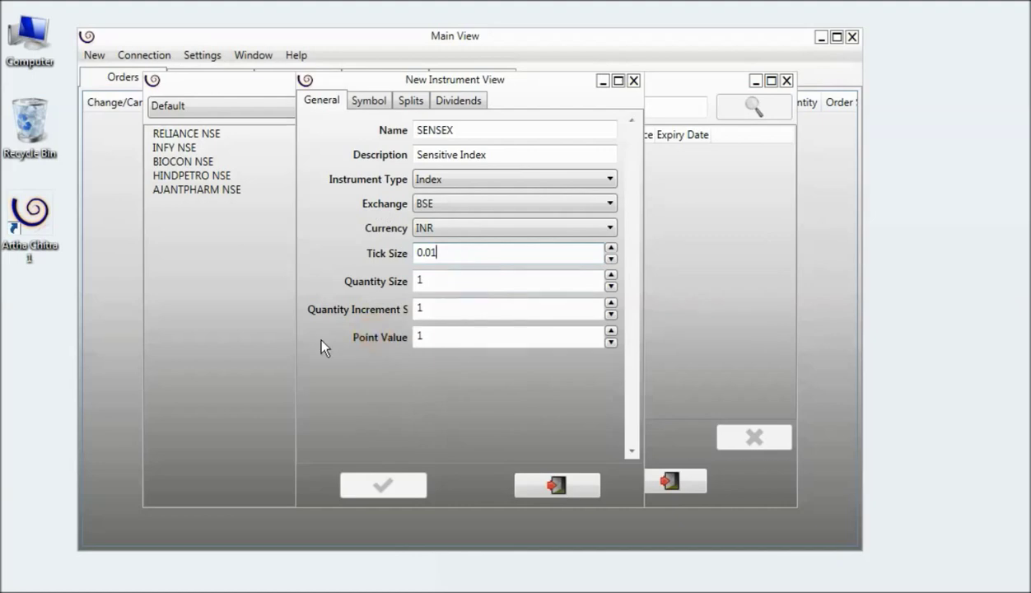
{"action": "left_click", "coordinate": [335, 101]}
{"action": "left_click", "coordinate": [367, 103]}
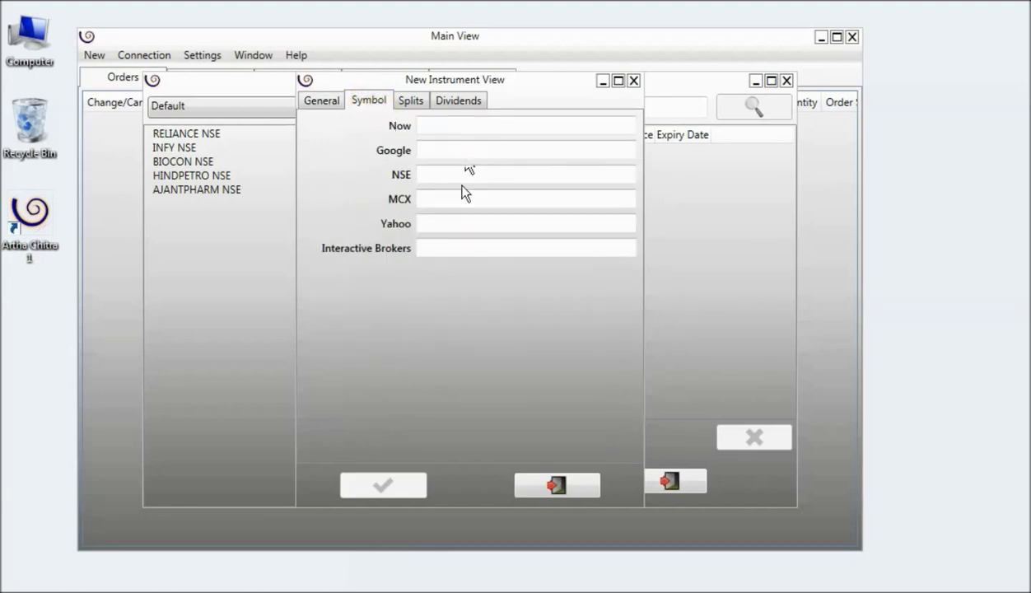
Enter the Google symbol for SENSEX as INDEXBOM|SENSEX
{"action": "left_click", "coordinate": [527, 150]}
{"action": "left_click", "coordinate": [455, 152]}
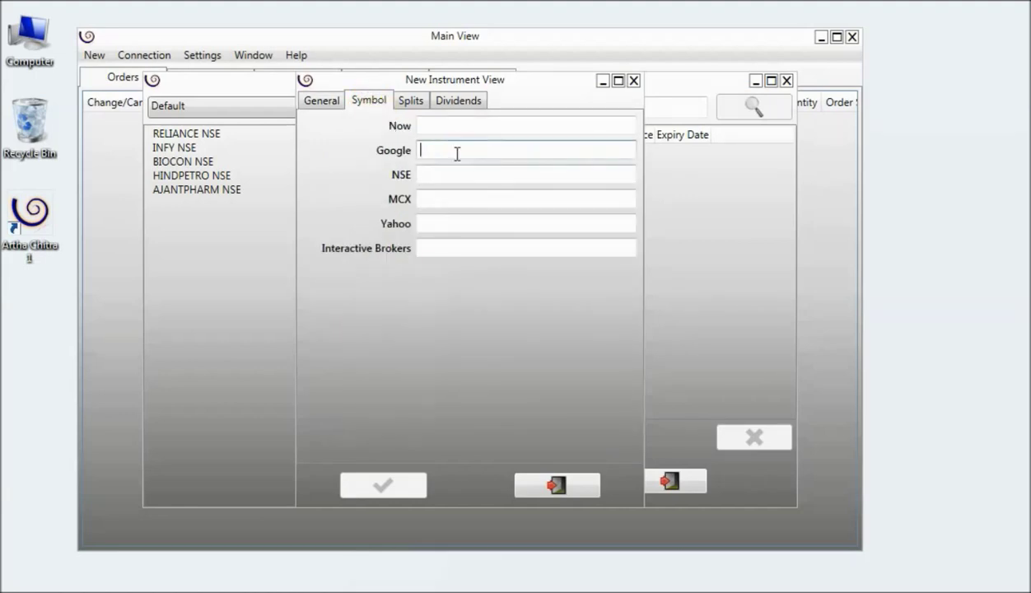
{"action": "left_click", "coordinate": [451, 149]}
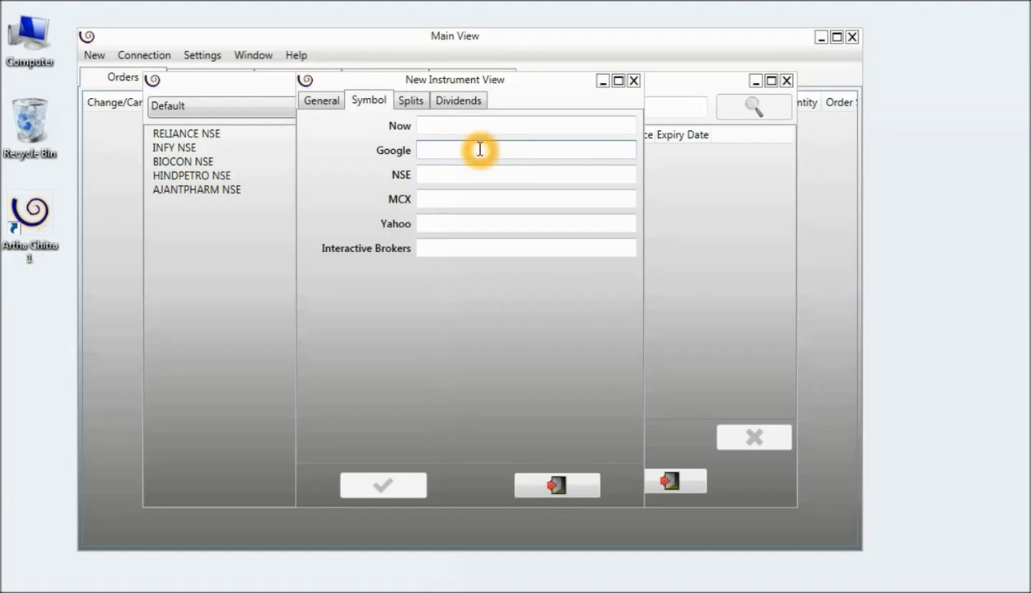
{"action": "type", "text": "I"}
{"action": "key", "text": "BackSpace"}
{"action": "type", "text": "INDEXB"}
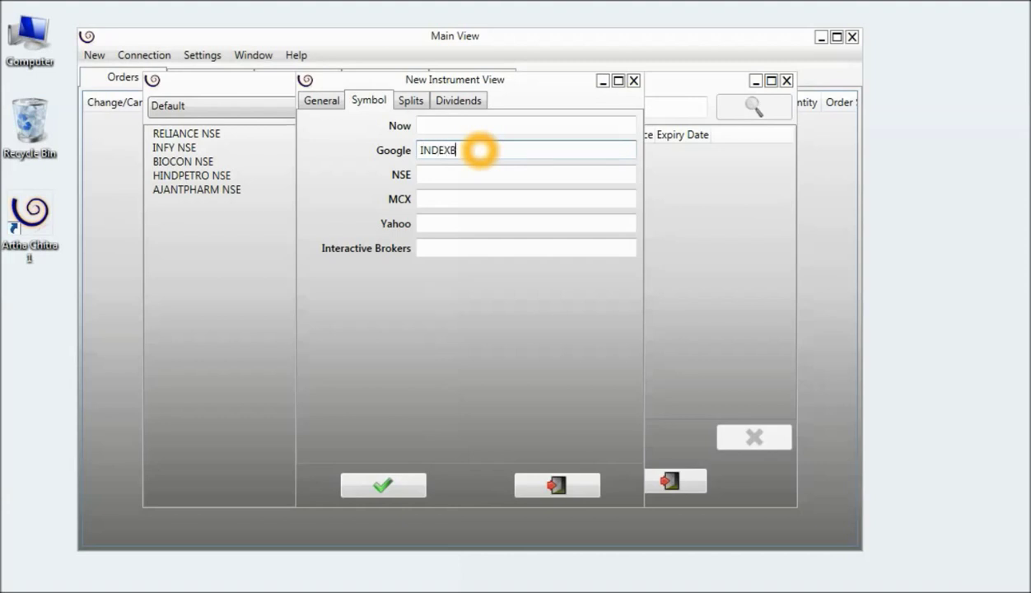
{"action": "type", "text": "OM"}
{"action": "left_click", "coordinate": [457, 243]}
{"action": "type", "text": "SEN"}
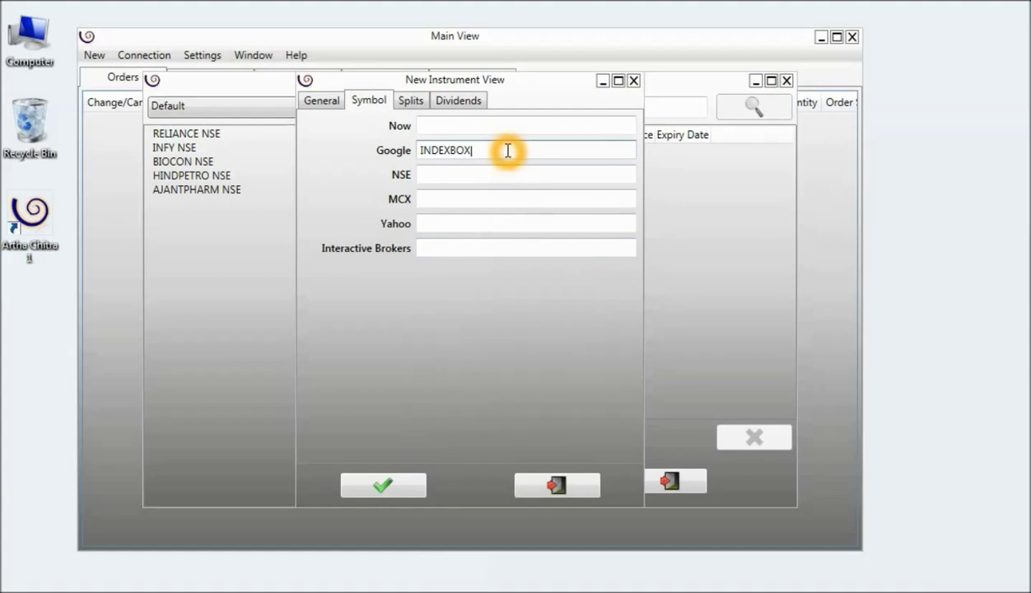
{"action": "type", "text": "|SENSEX"}
Enter ^BSESN as the Yahoo symbol and save the SENSEX instrument
{"action": "left_click", "coordinate": [457, 223]}
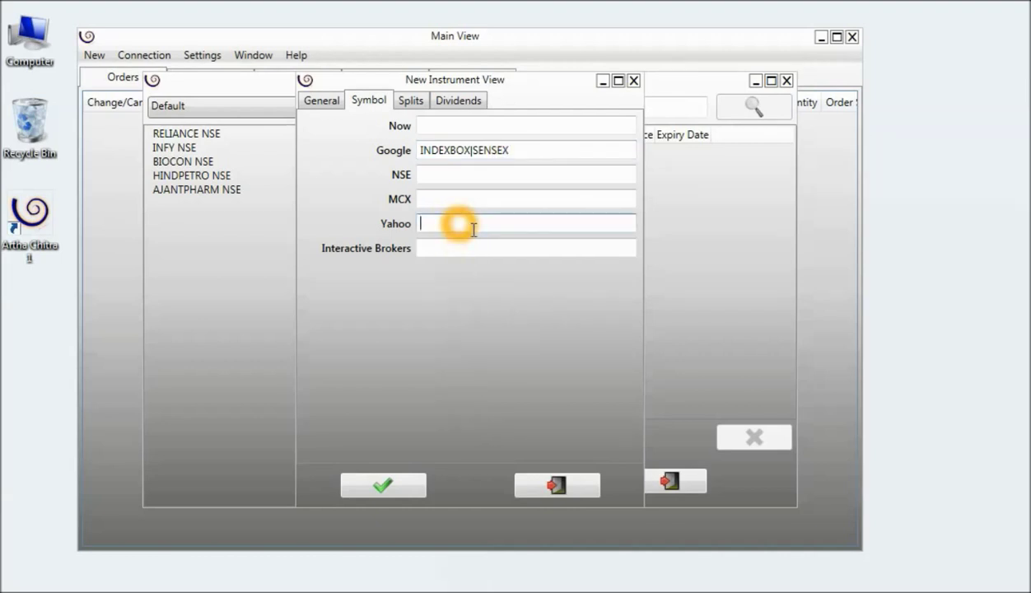
{"action": "type", "text": "^BSESN"}
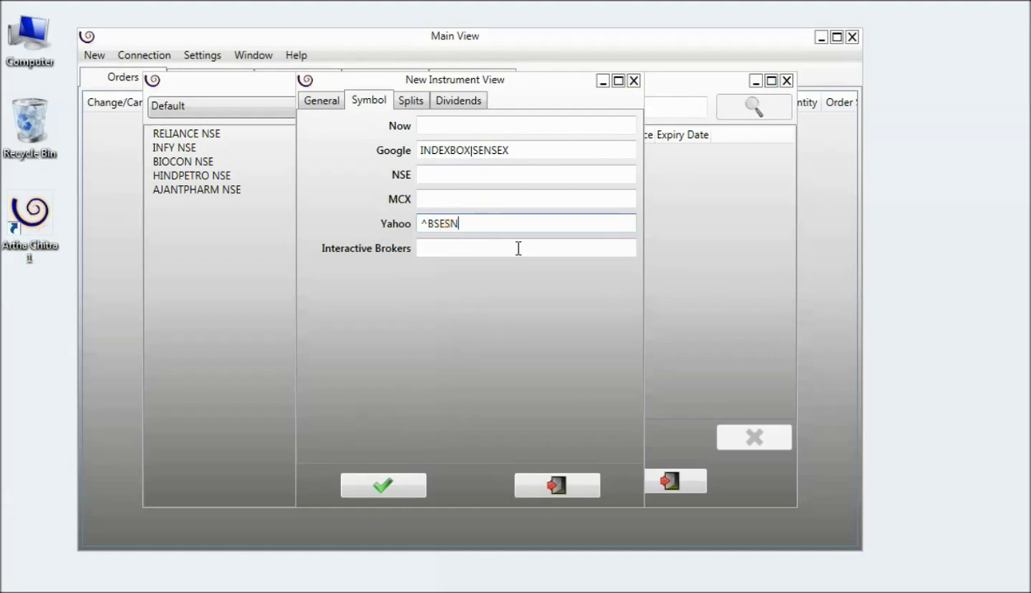
{"action": "left_click", "coordinate": [411, 485]}
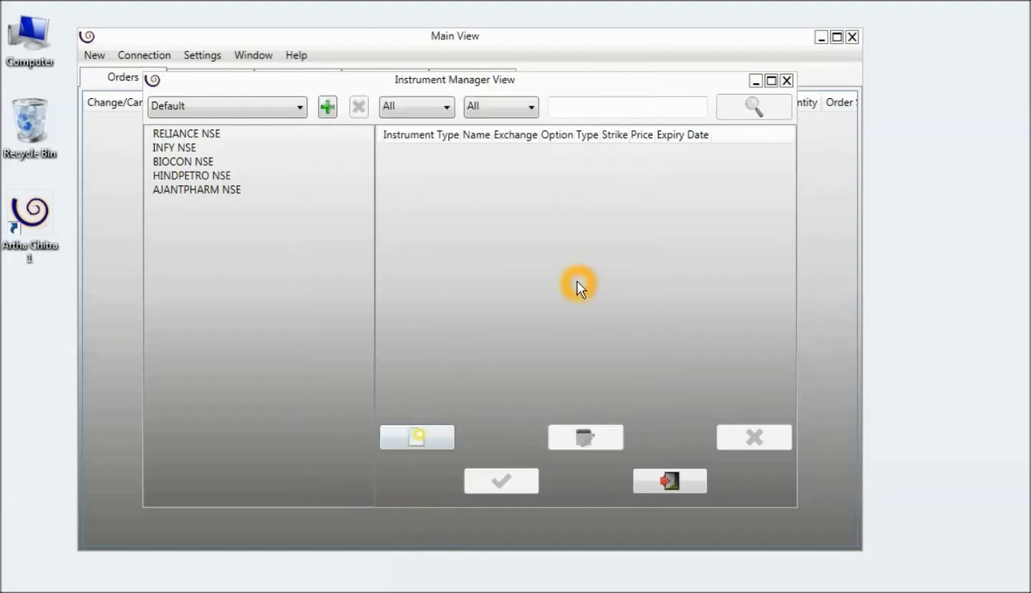
Search the instruments for 'SE' and select the SENSEX index result
{"action": "left_click", "coordinate": [566, 173]}
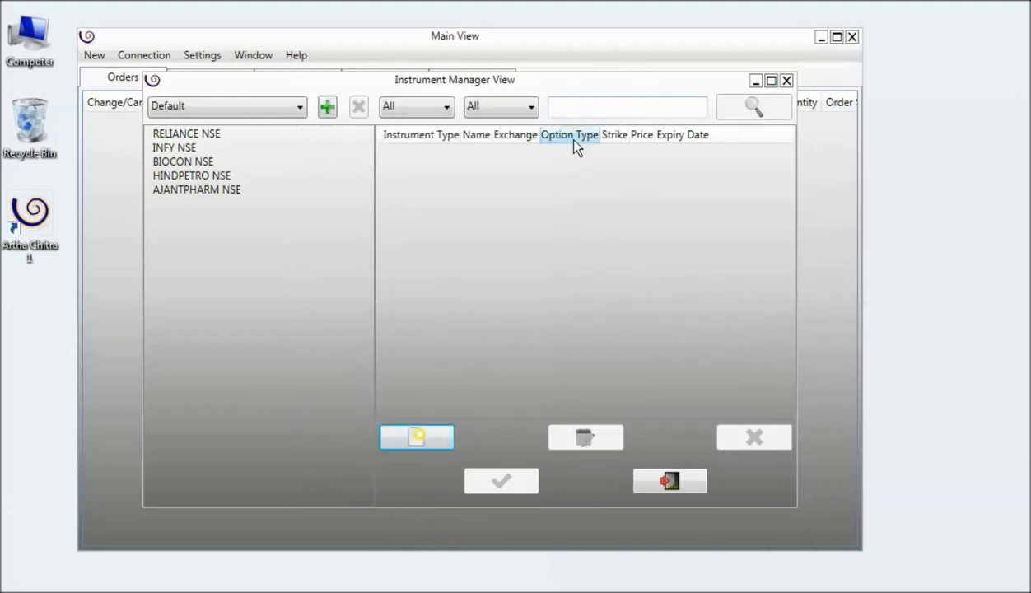
{"action": "left_click", "coordinate": [637, 107]}
{"action": "type", "text": "SE"}
{"action": "left_click", "coordinate": [754, 109]}
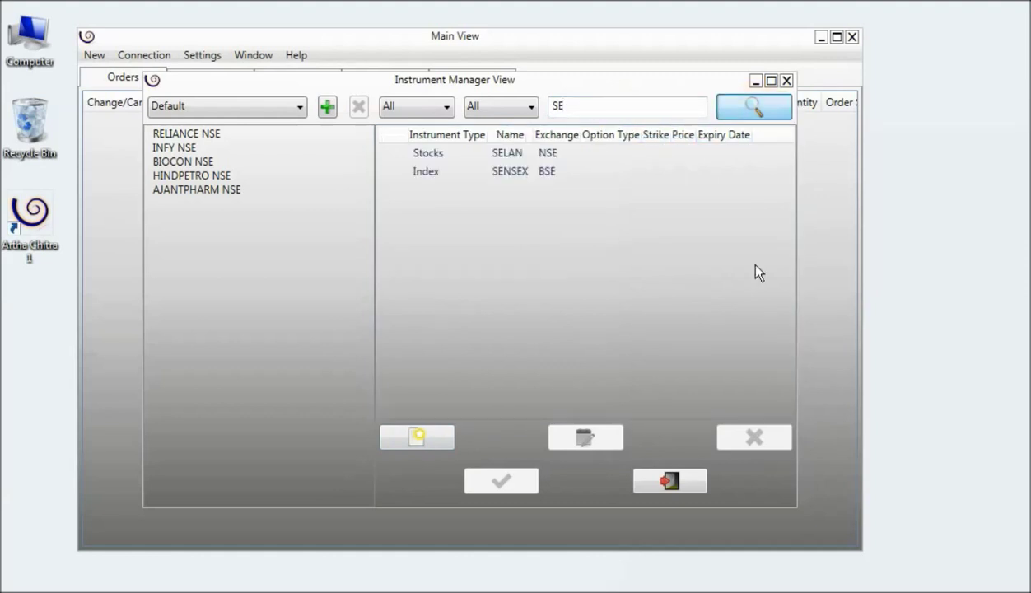
{"action": "left_click", "coordinate": [542, 176]}
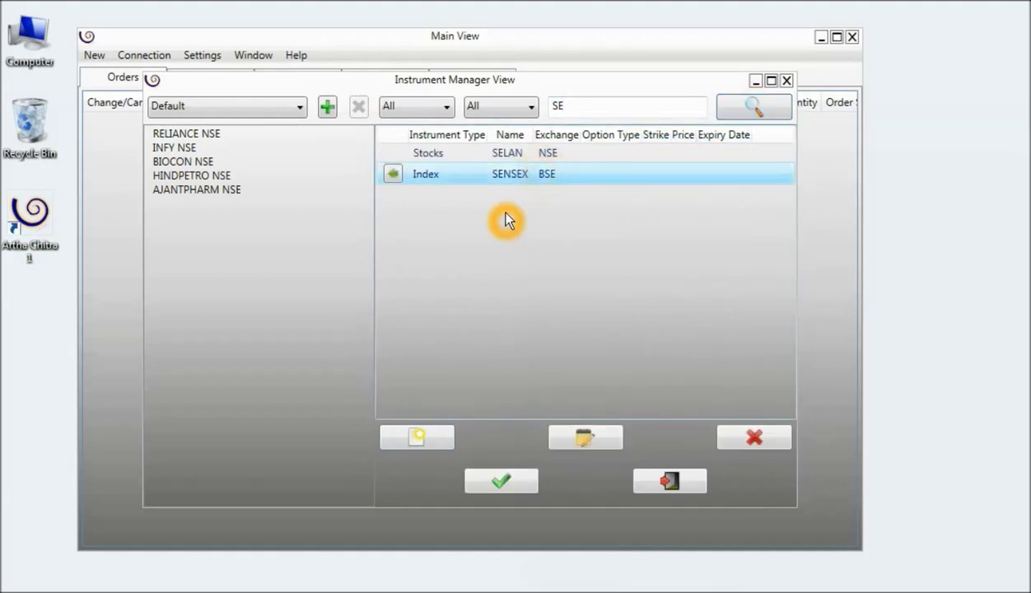
{"action": "left_click", "coordinate": [511, 177]}
Open a fresh blank New Instrument form
{"action": "left_click", "coordinate": [444, 406]}
{"action": "left_click", "coordinate": [403, 499]}
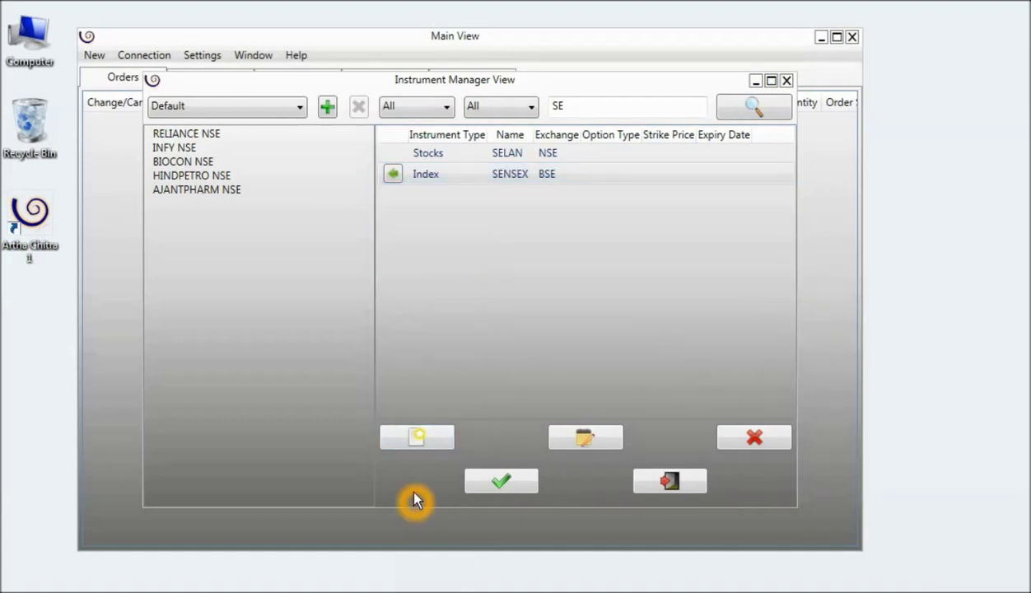
{"action": "left_click", "coordinate": [414, 436]}
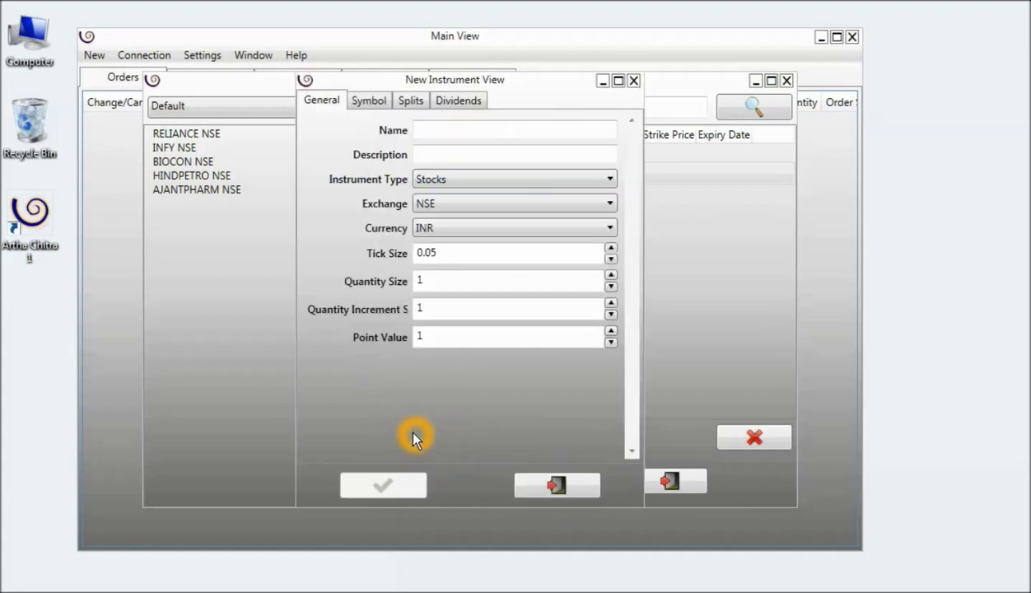
Name the new instrument MARUTI with description 'Maruti'
{"action": "left_click", "coordinate": [444, 131]}
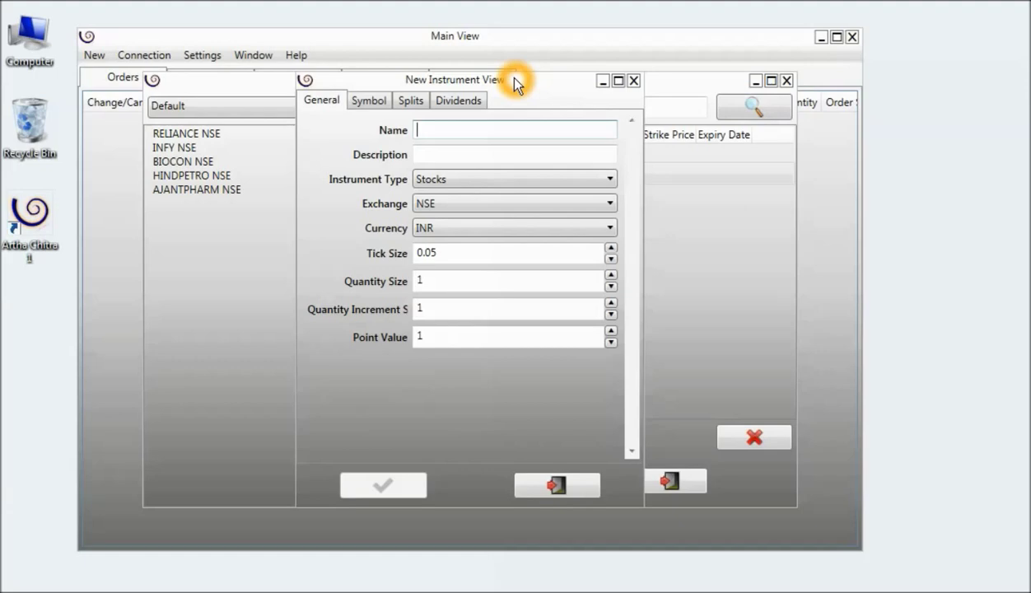
{"action": "type", "text": "MARUTI"}
{"action": "key", "text": "Tab"}
{"action": "type", "text": "Maruti"}
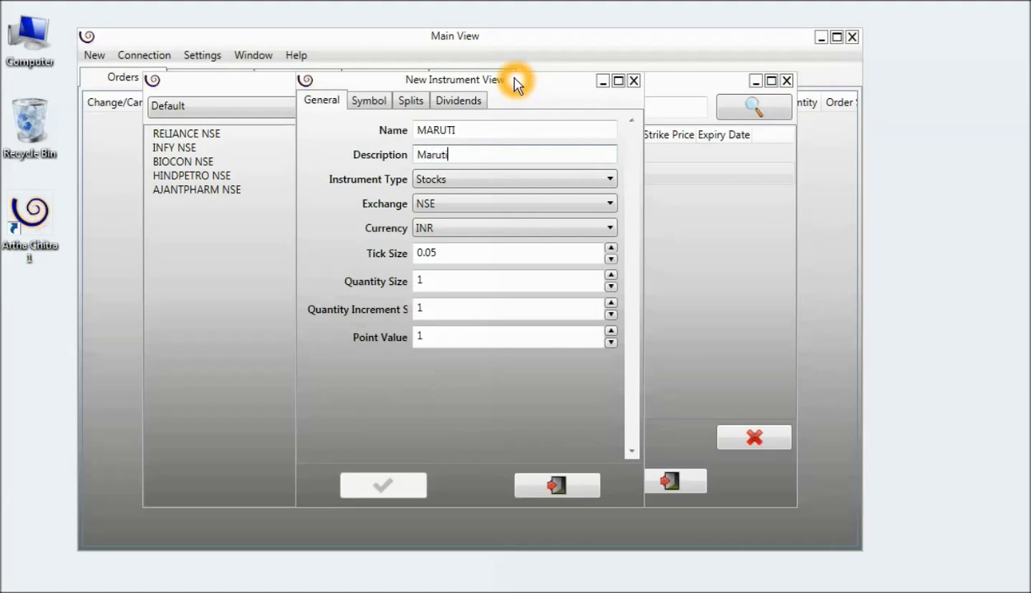
Make MARUTI a Futures instrument with quantity size and quantity increment of 125
{"action": "left_click", "coordinate": [512, 180]}
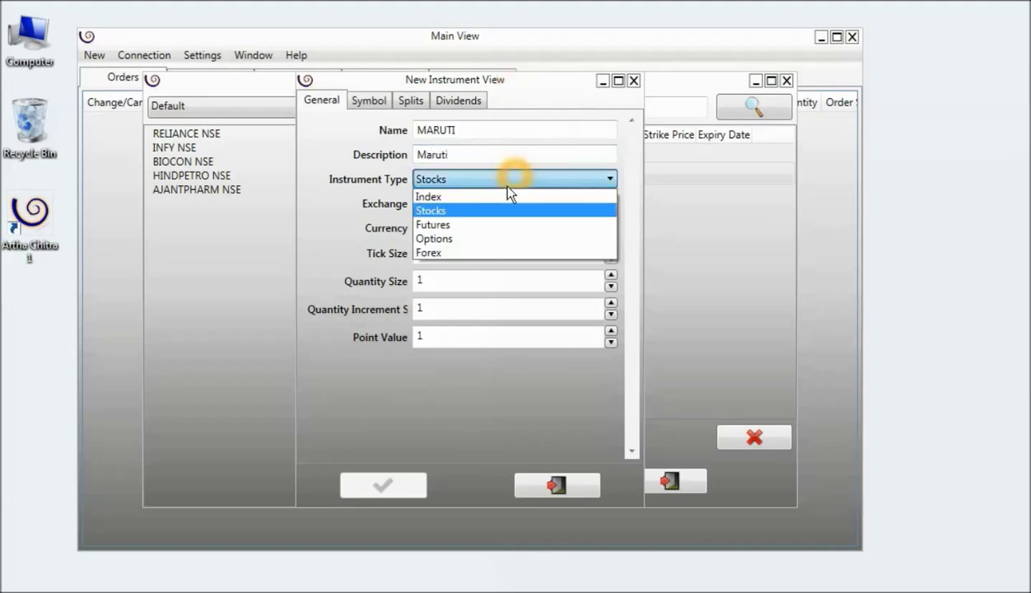
{"action": "left_click", "coordinate": [465, 223]}
{"action": "left_click", "coordinate": [437, 253]}
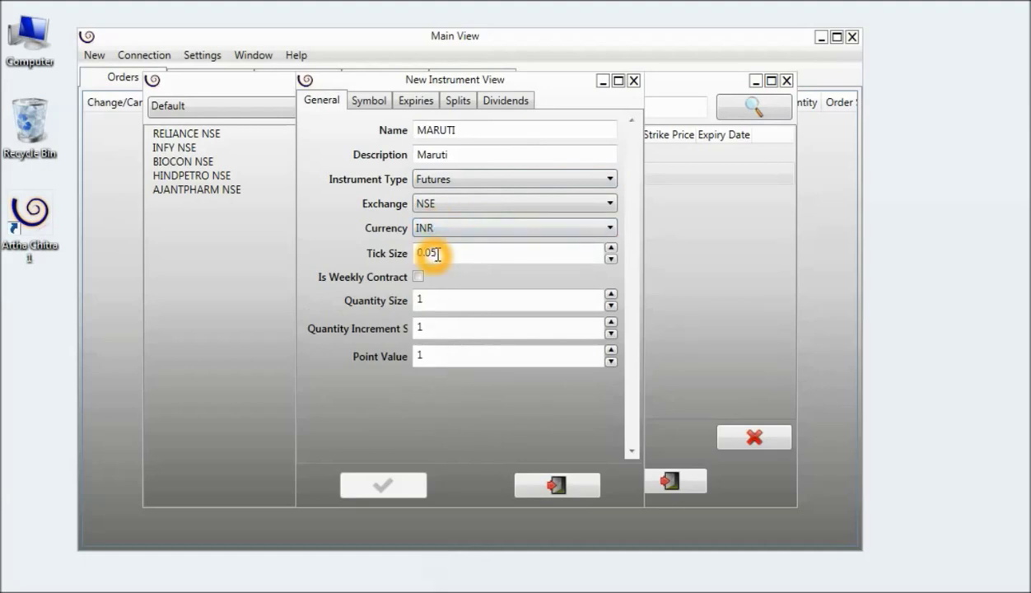
{"action": "left_click", "coordinate": [418, 277]}
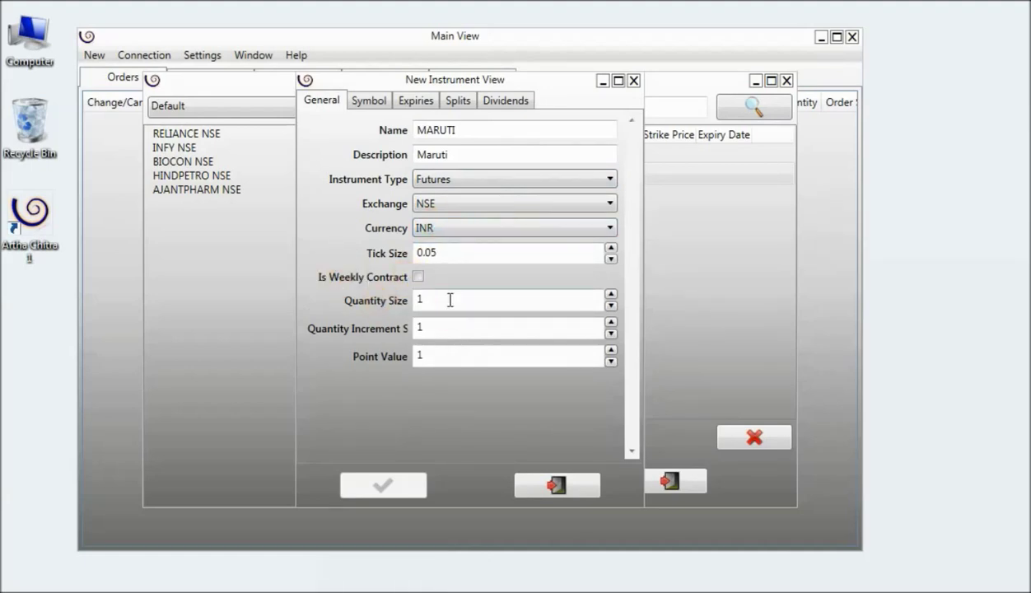
{"action": "left_click", "coordinate": [449, 299]}
{"action": "left_click", "coordinate": [476, 271]}
{"action": "type", "text": "25"}
{"action": "left_click", "coordinate": [445, 330]}
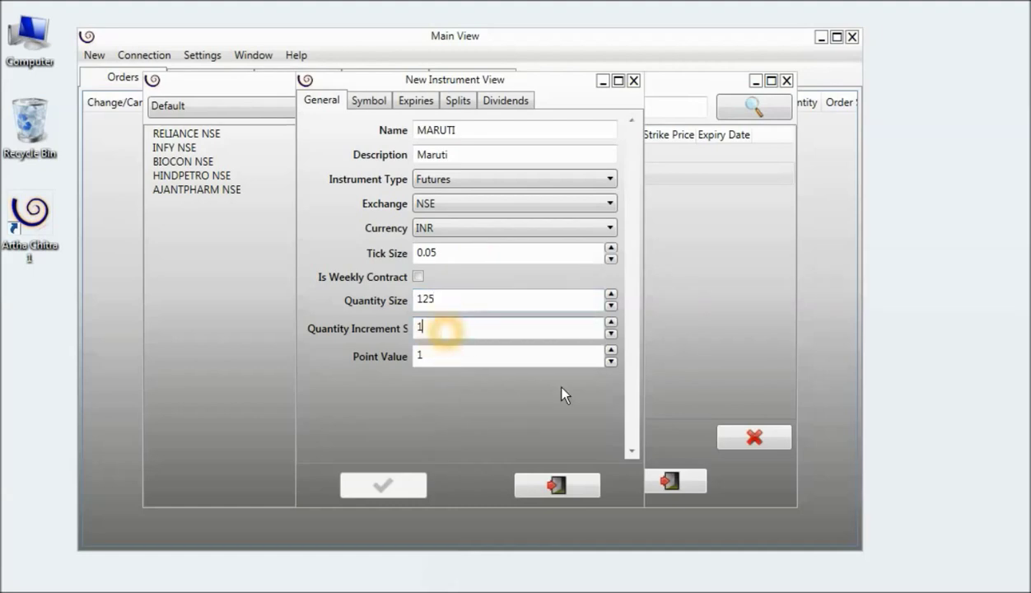
{"action": "type", "text": "25"}
{"action": "left_click", "coordinate": [554, 382]}
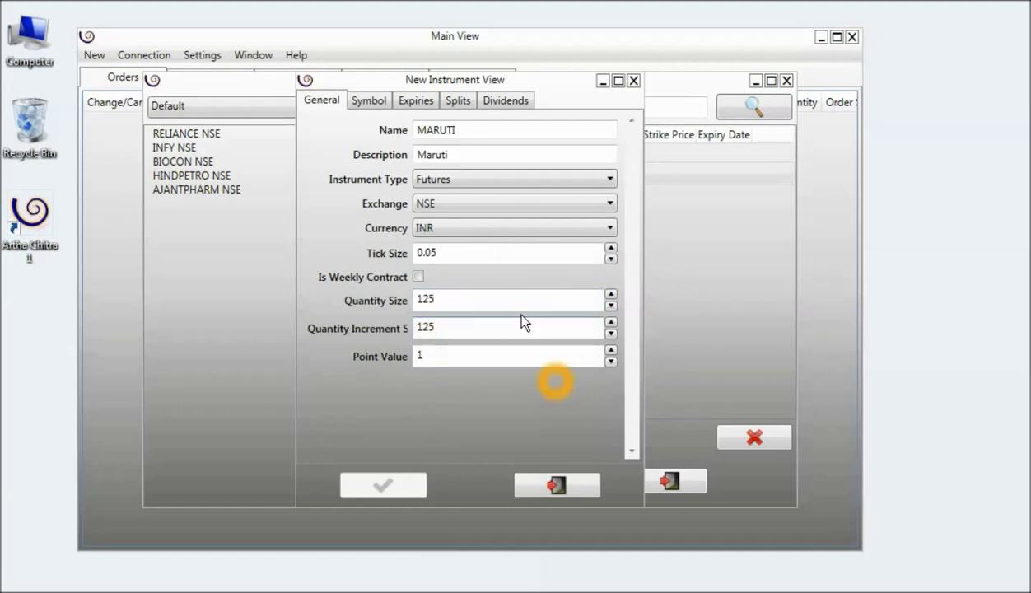
{"action": "left_click", "coordinate": [372, 102]}
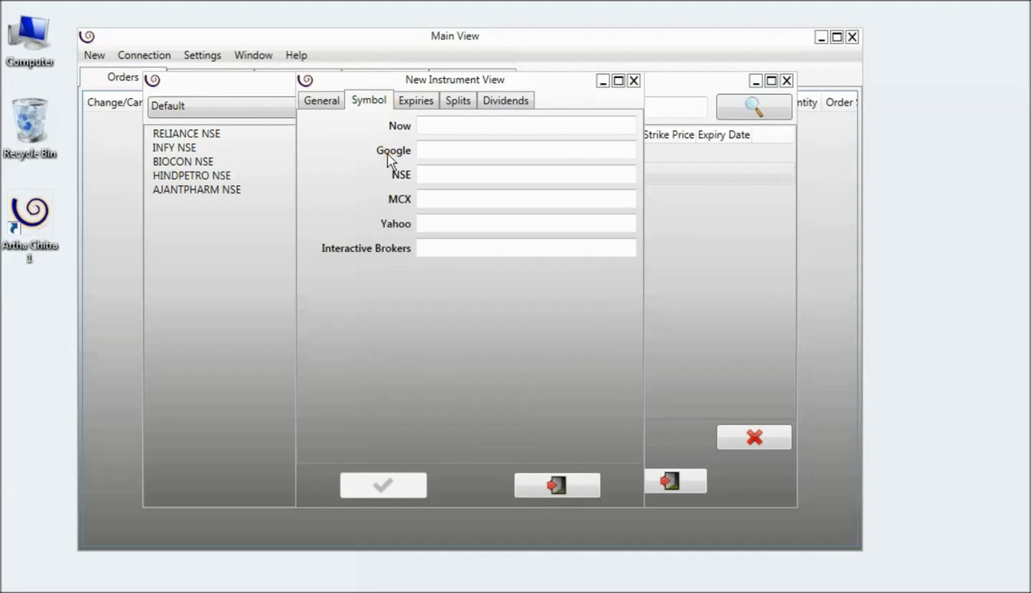
Type MARUTI into the Now symbol field
{"action": "left_click", "coordinate": [437, 125]}
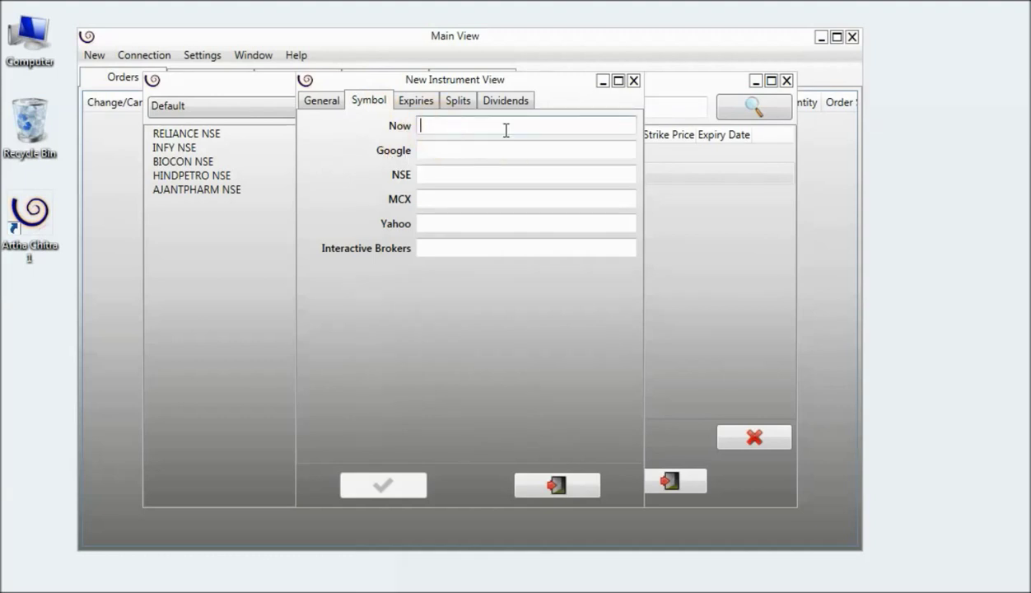
{"action": "left_click", "coordinate": [502, 124]}
{"action": "type", "text": "MARUTI"}
Add an expiry of 26 March 2015 with a rollover date of 27 February 2015
{"action": "left_click", "coordinate": [417, 100]}
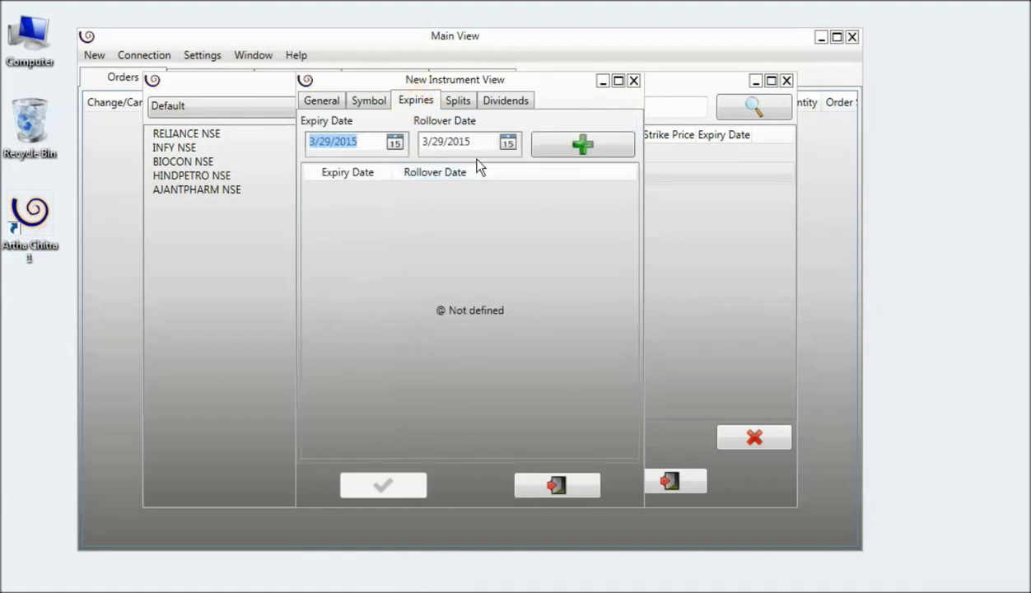
{"action": "left_click", "coordinate": [398, 145]}
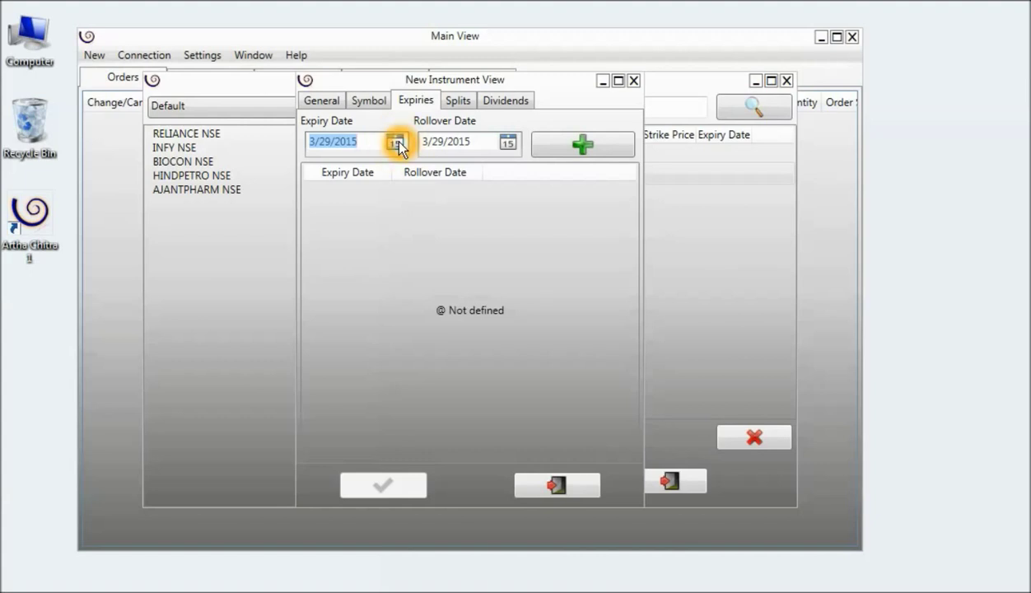
{"action": "left_click", "coordinate": [398, 145]}
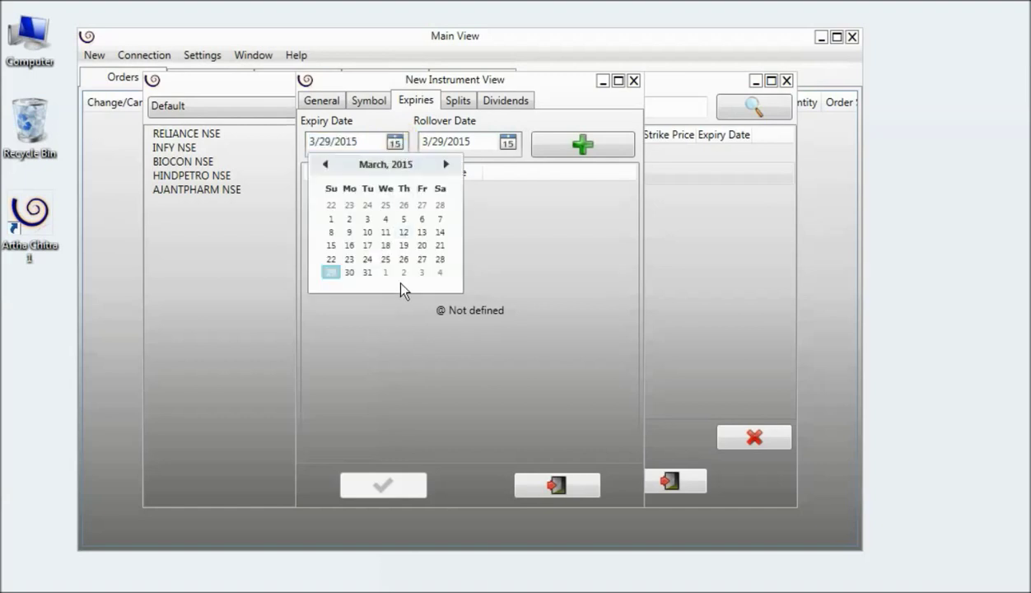
{"action": "left_click", "coordinate": [405, 259]}
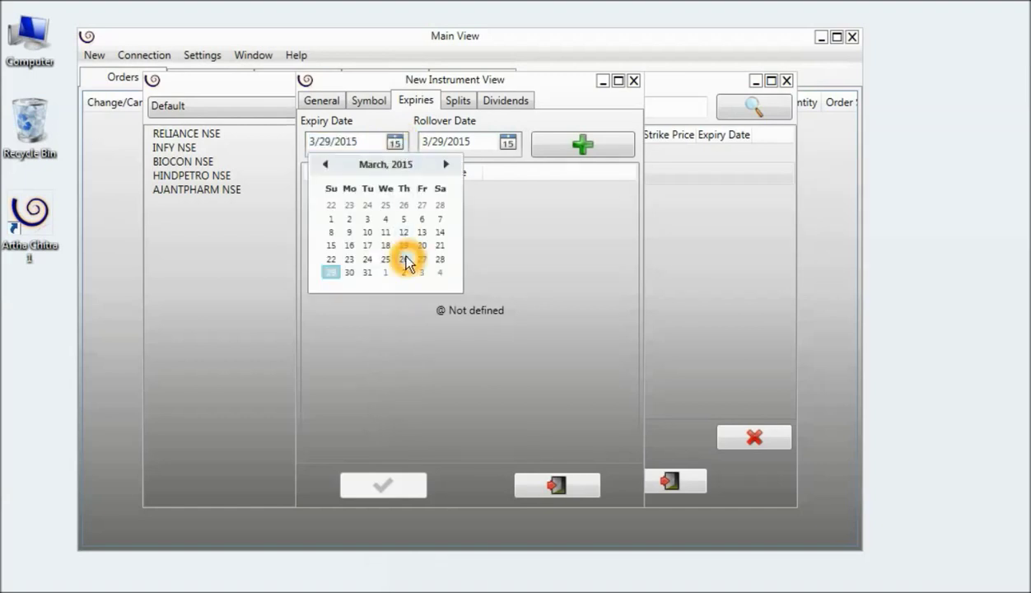
{"action": "left_click", "coordinate": [404, 259]}
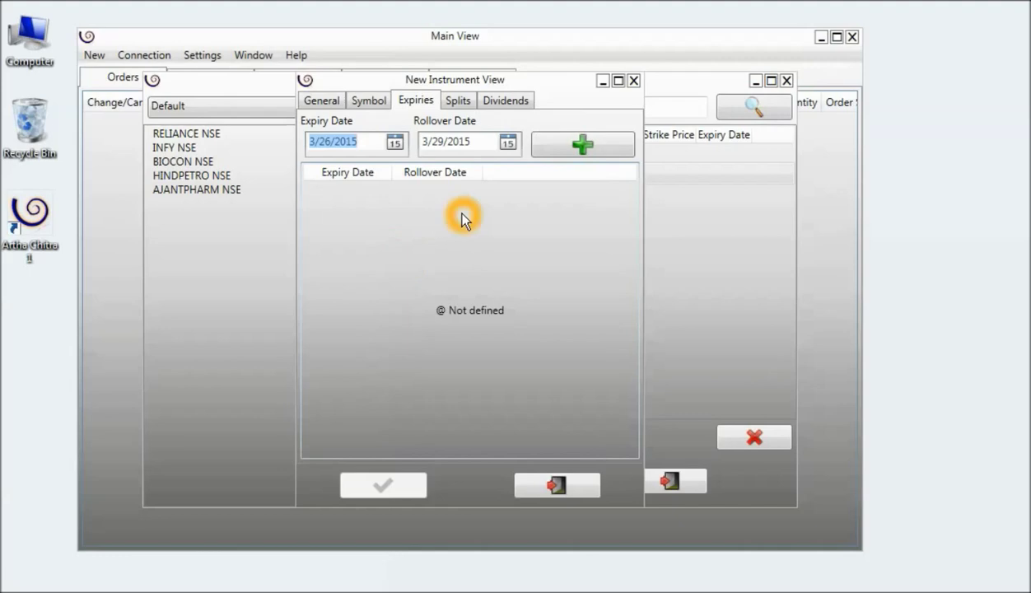
{"action": "left_click", "coordinate": [510, 142]}
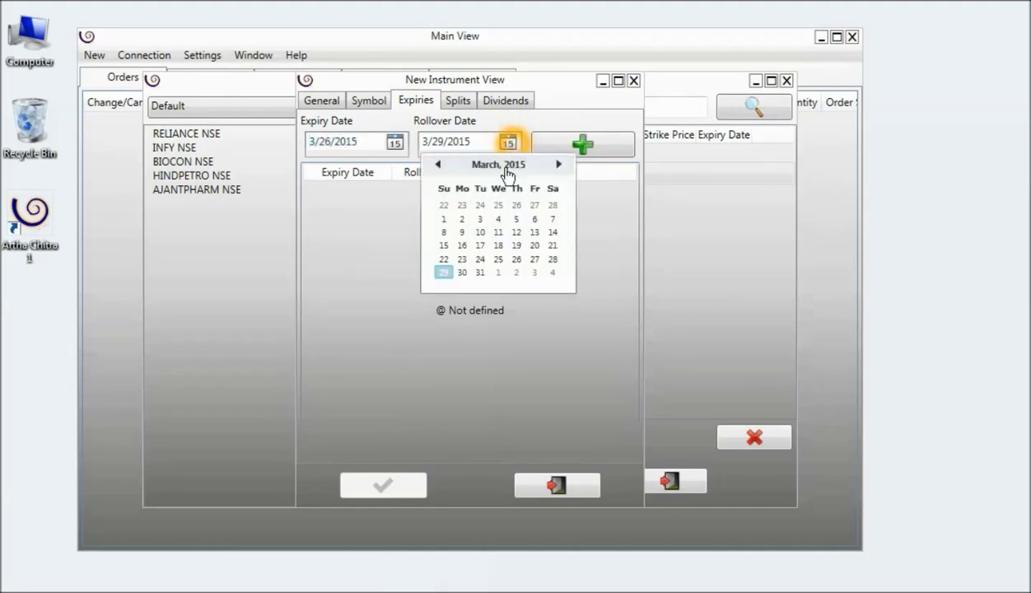
{"action": "left_click", "coordinate": [436, 165]}
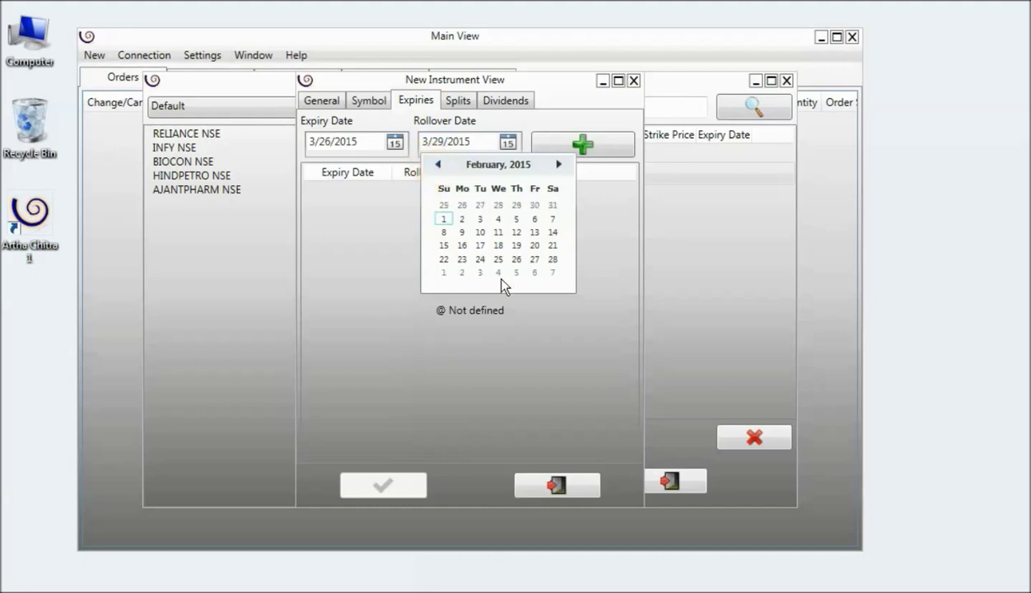
{"action": "left_click", "coordinate": [532, 259]}
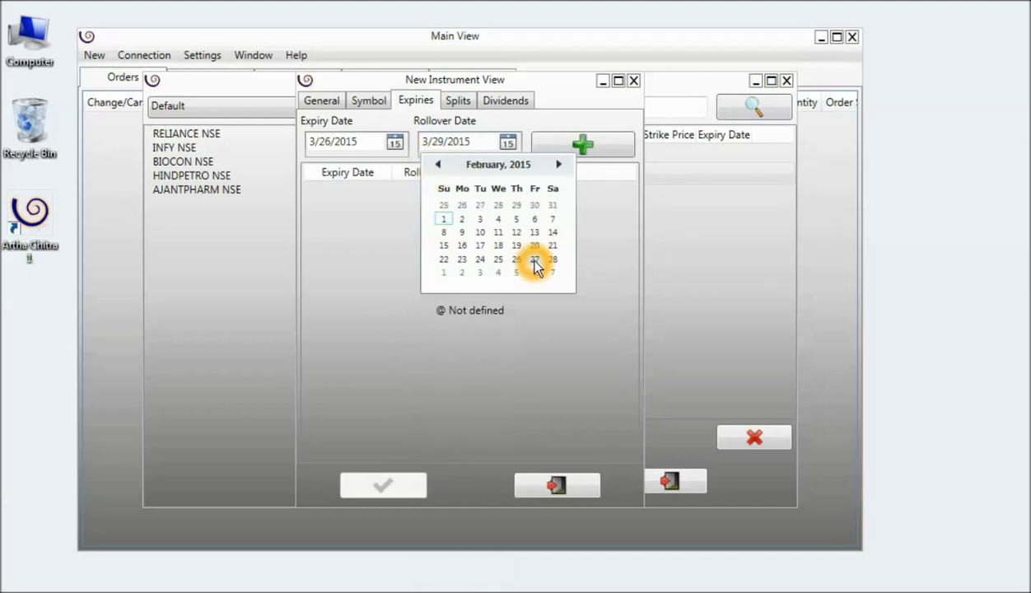
{"action": "left_click", "coordinate": [512, 177]}
{"action": "left_click", "coordinate": [556, 145]}
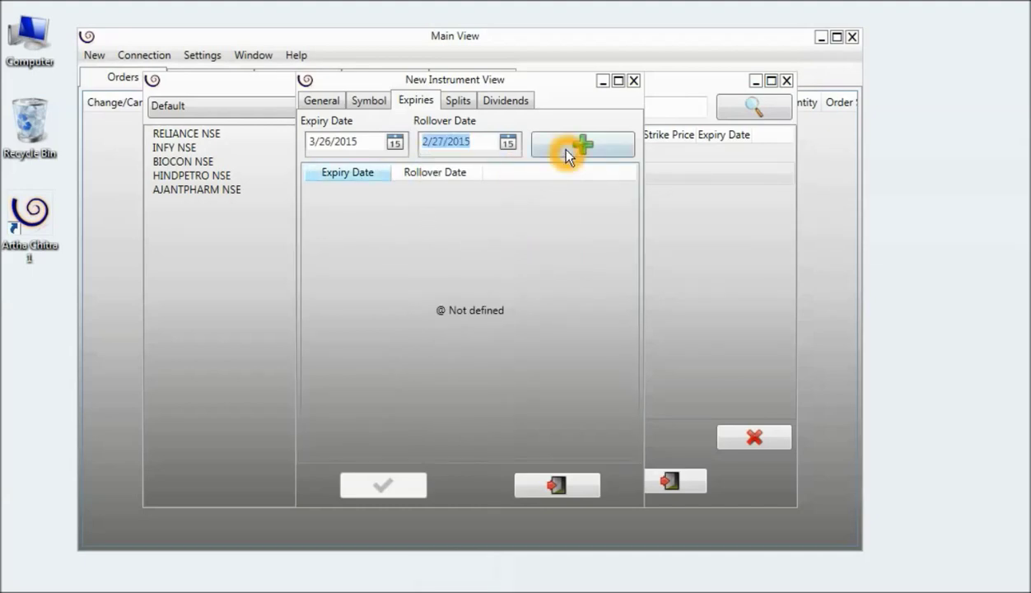
Pick 26 February 2015 as the next expiry date
{"action": "left_click", "coordinate": [393, 141]}
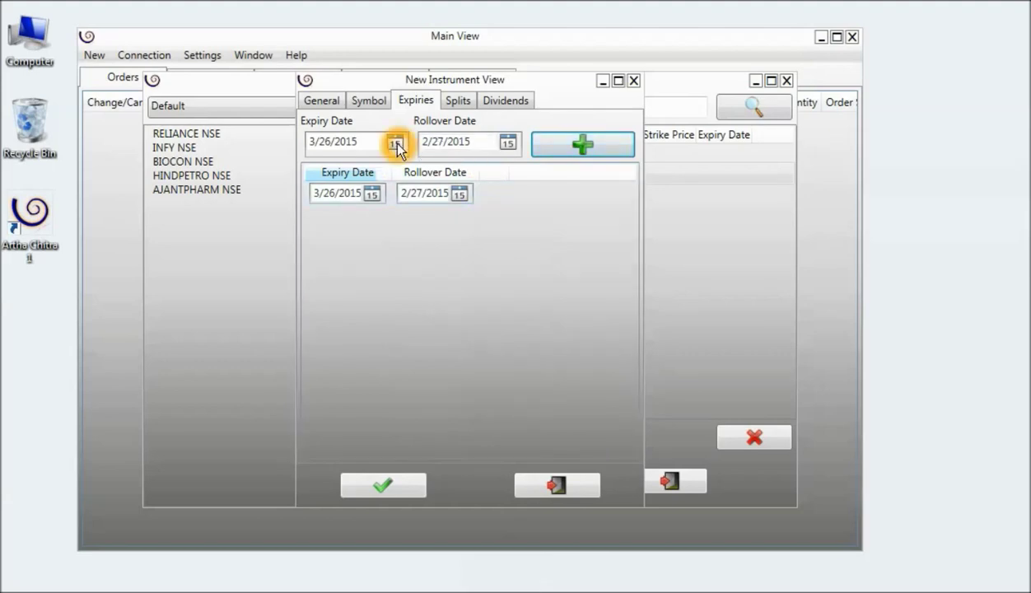
{"action": "left_click", "coordinate": [328, 168]}
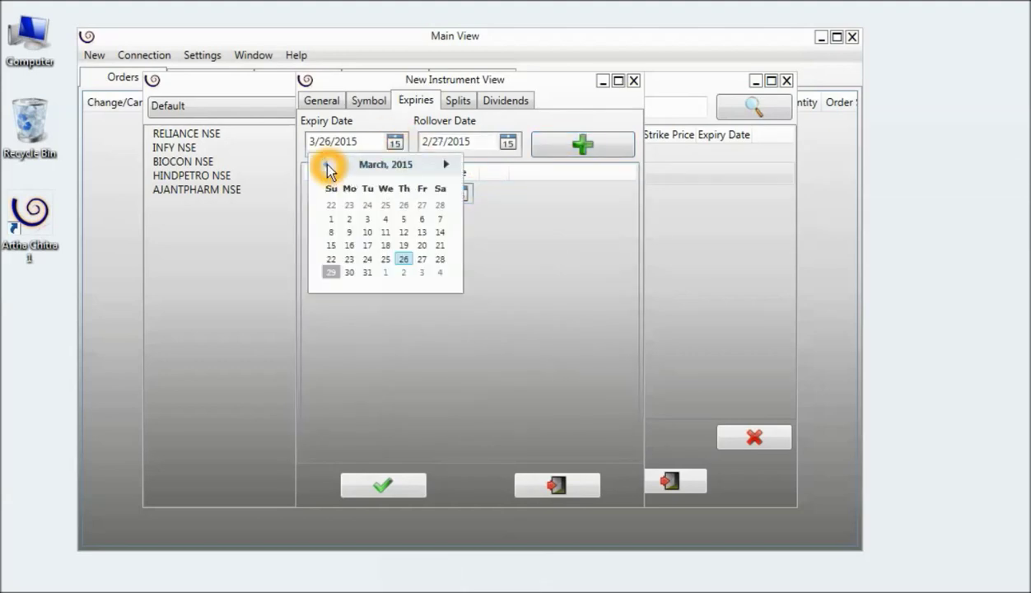
{"action": "left_click", "coordinate": [406, 259]}
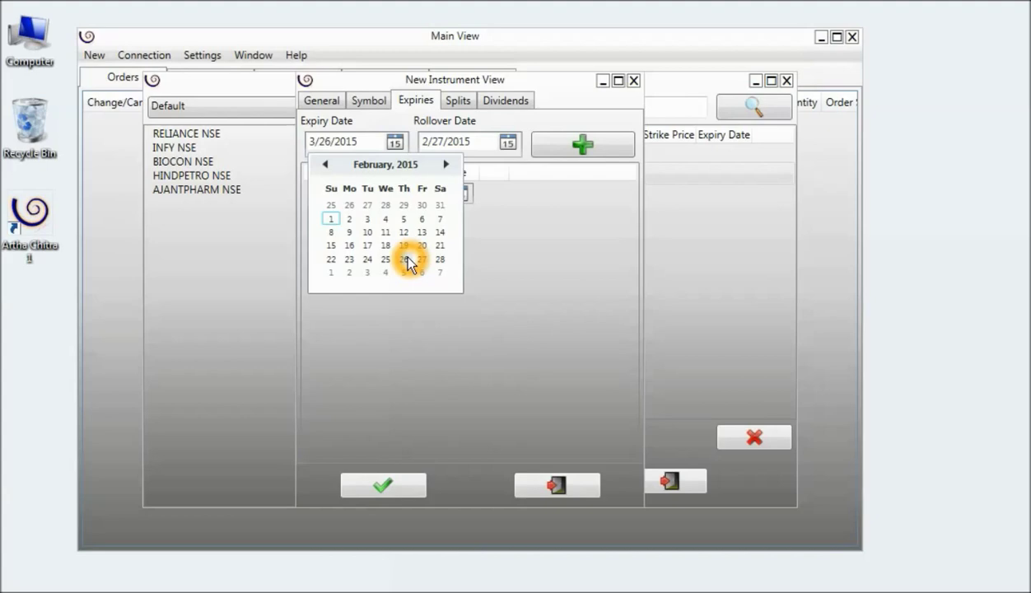
{"action": "left_click", "coordinate": [406, 260]}
{"action": "left_click", "coordinate": [406, 260]}
{"action": "left_click", "coordinate": [399, 182]}
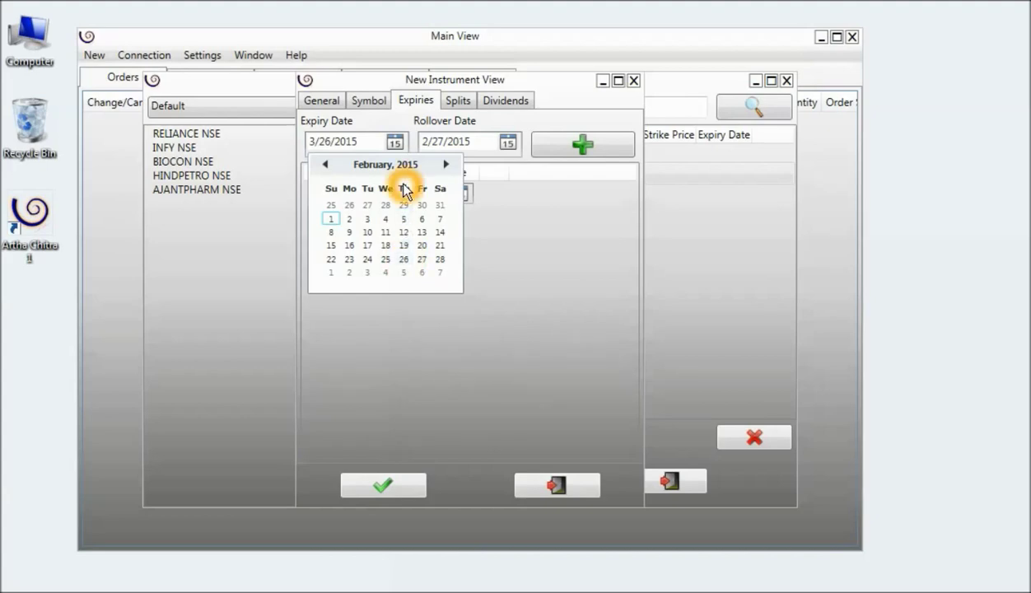
{"action": "left_click", "coordinate": [405, 260]}
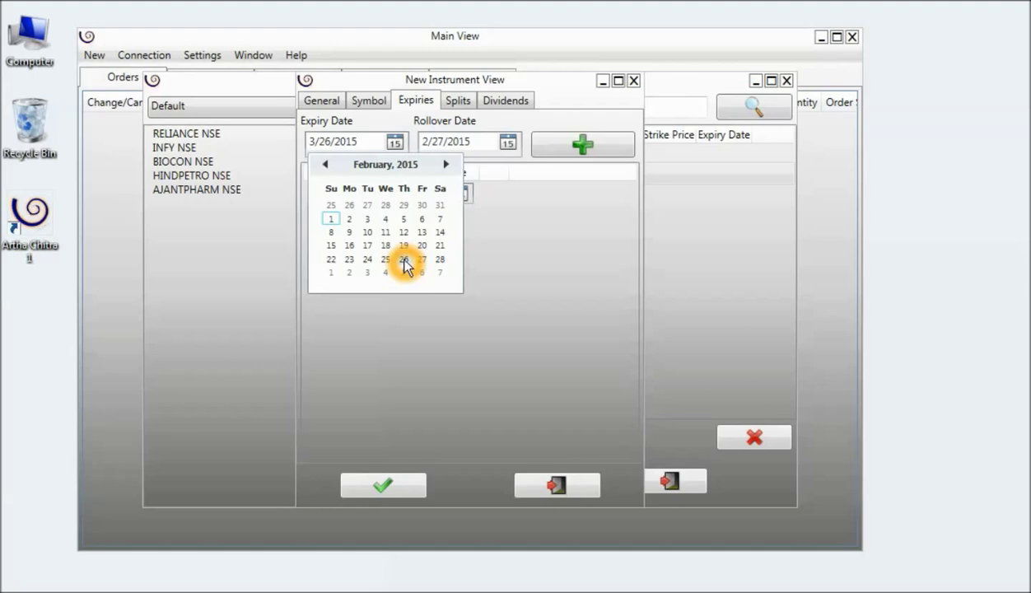
{"action": "left_click", "coordinate": [402, 227]}
{"action": "left_click", "coordinate": [405, 260]}
{"action": "left_click", "coordinate": [405, 260]}
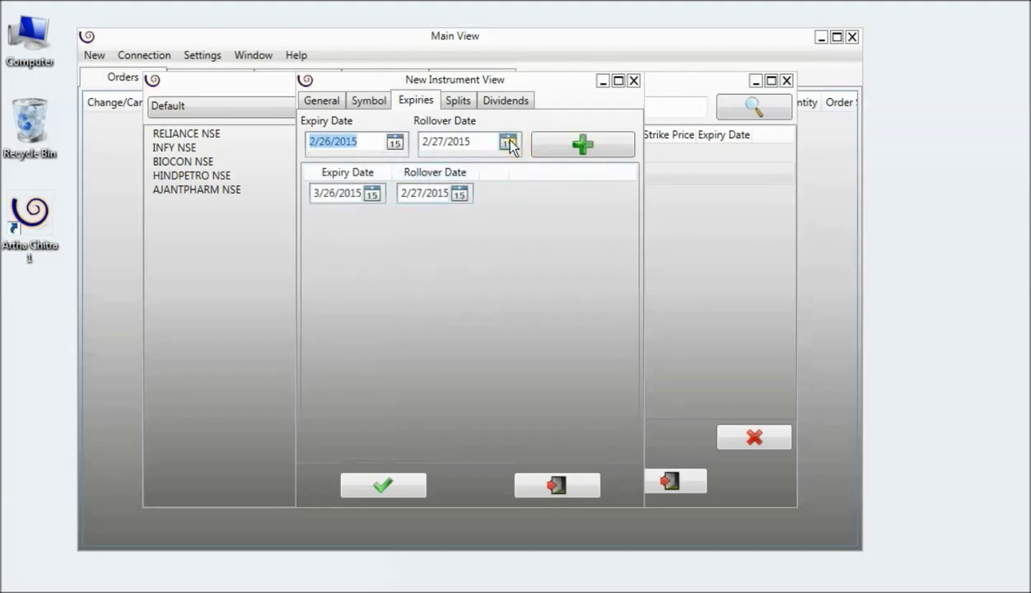
Set the rollover date to 30 January 2015, add the expiry pair, and save the form
{"action": "left_click", "coordinate": [507, 141]}
{"action": "left_click", "coordinate": [438, 164]}
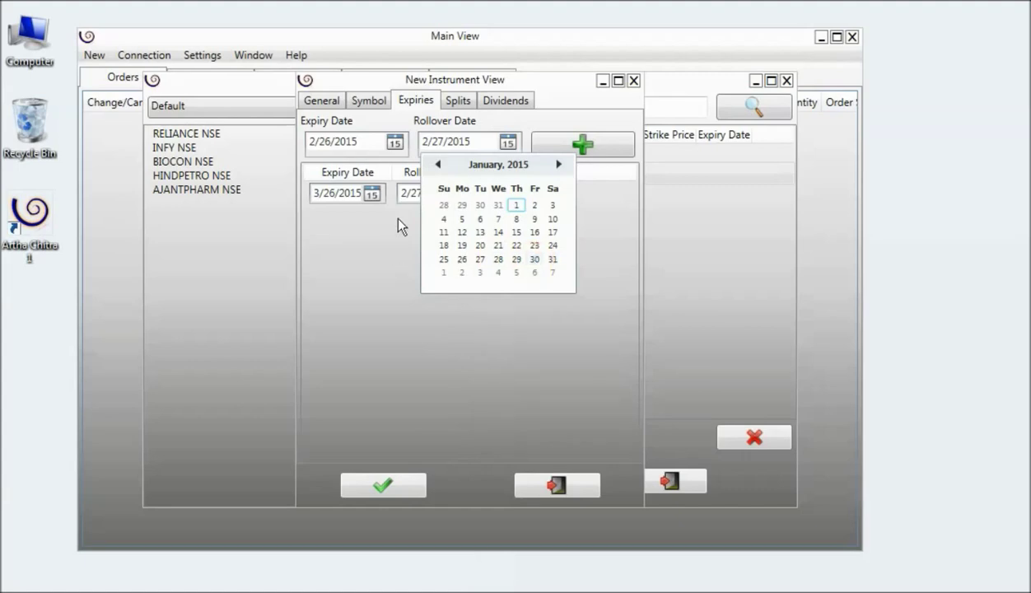
{"action": "left_click", "coordinate": [534, 261]}
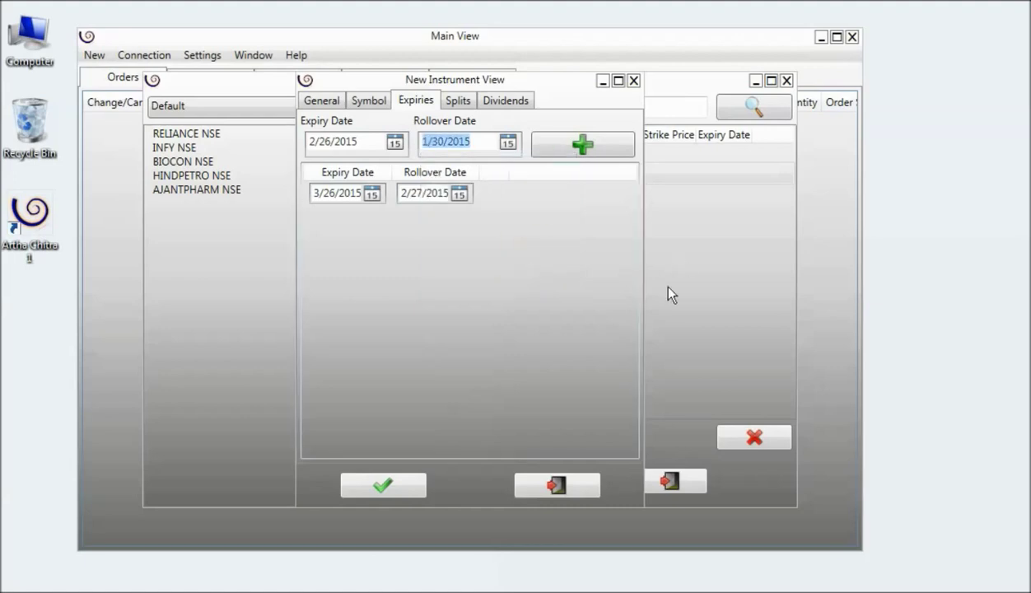
{"action": "left_click", "coordinate": [568, 148]}
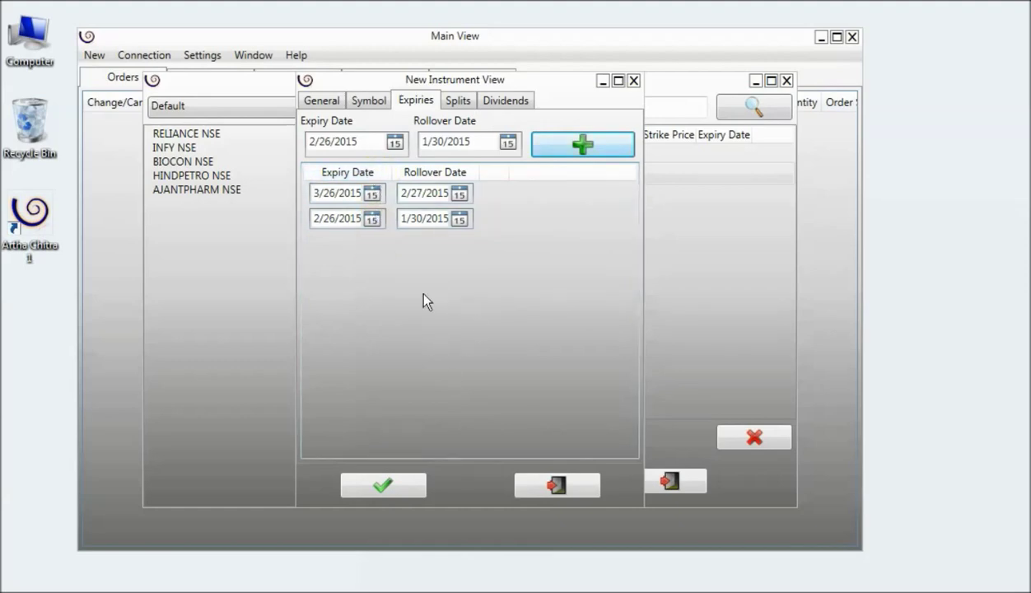
{"action": "left_click", "coordinate": [383, 486]}
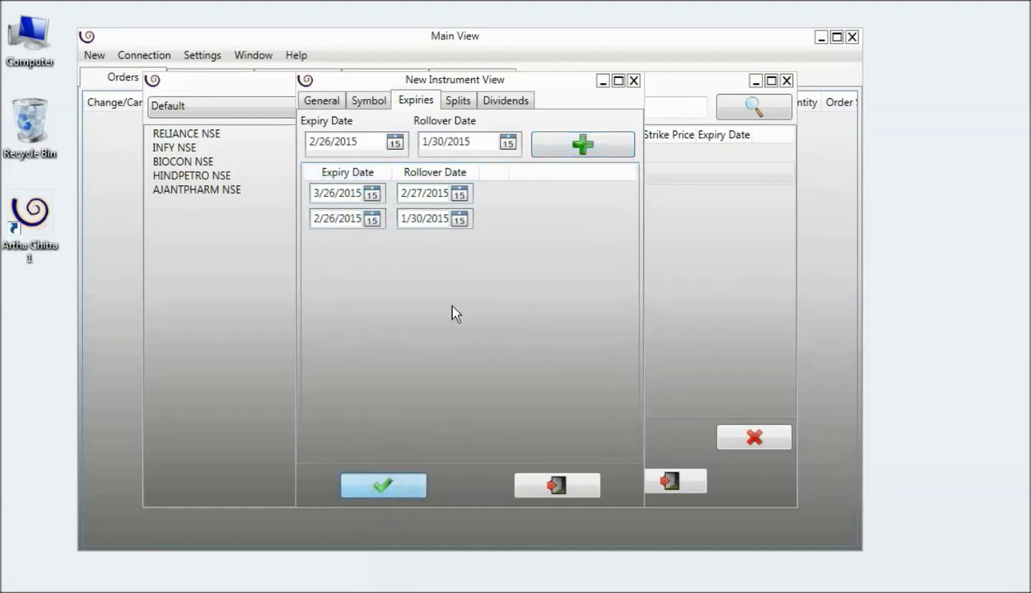
{"action": "left_click", "coordinate": [551, 300]}
Save the MARUTI instrument, search for 'MARU' and select the Futures result
{"action": "left_click", "coordinate": [396, 492]}
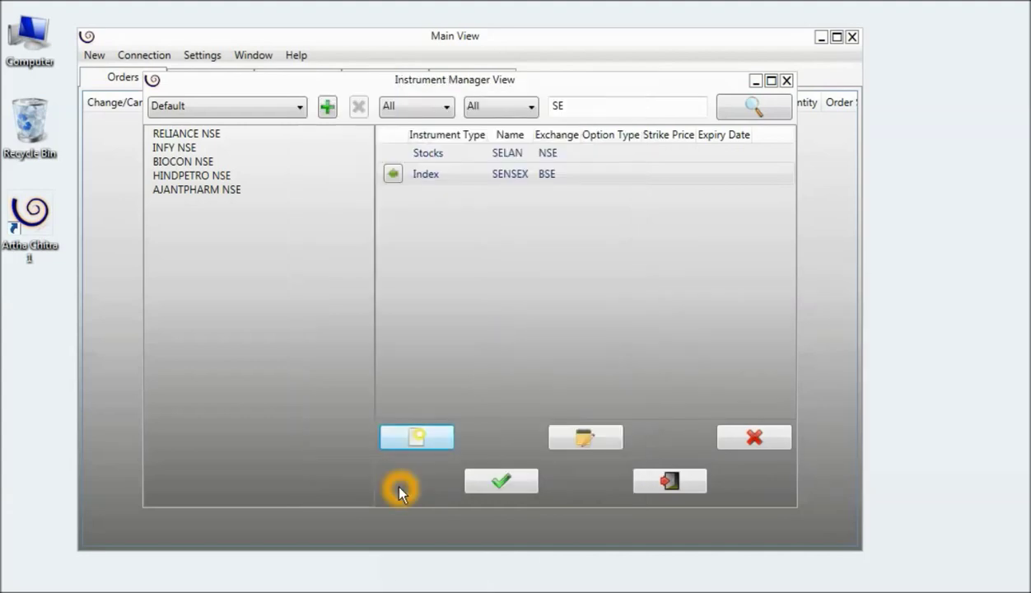
{"action": "left_click", "coordinate": [558, 107]}
{"action": "type", "text": "SE"}
{"action": "double_click", "coordinate": [573, 105]}
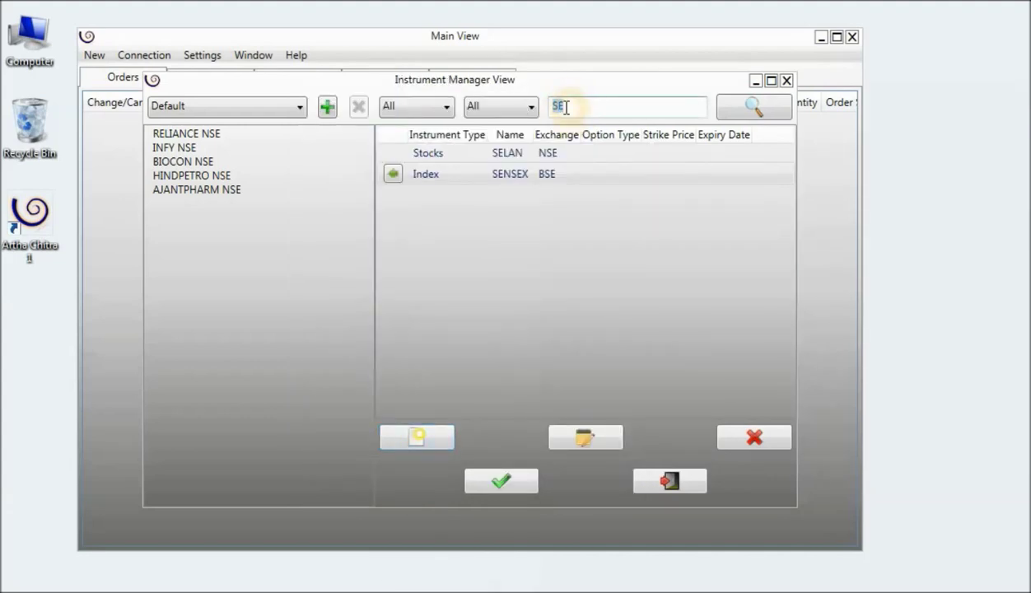
{"action": "type", "text": "MARU"}
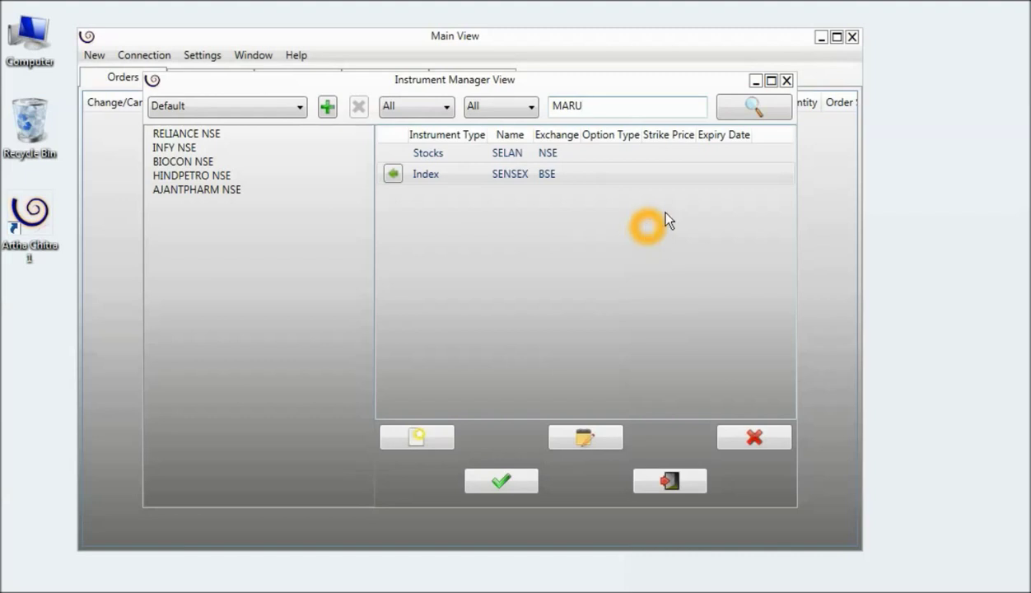
{"action": "left_click", "coordinate": [757, 109]}
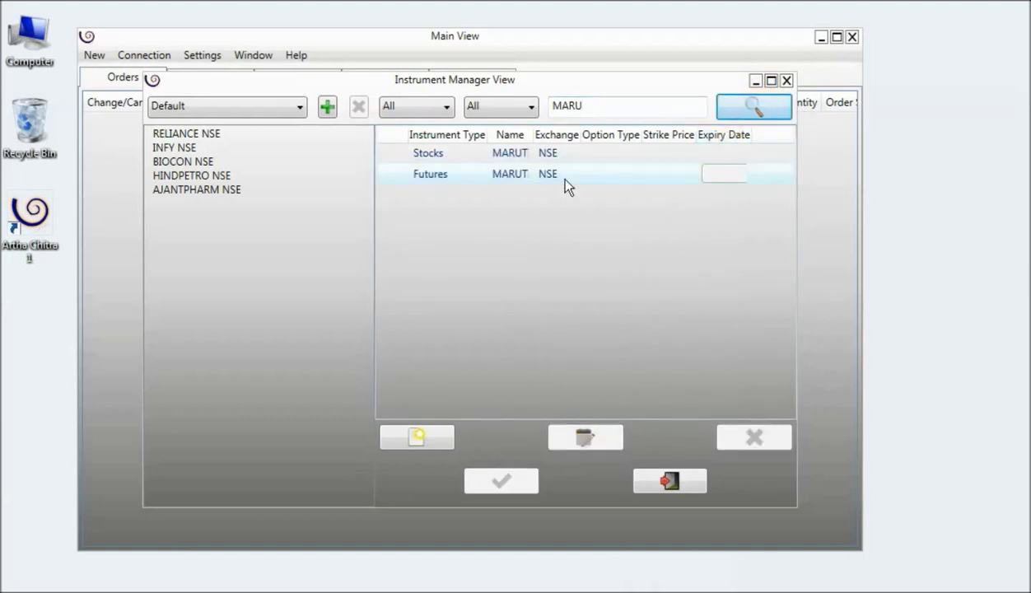
{"action": "left_click", "coordinate": [559, 176]}
{"action": "left_click", "coordinate": [467, 177]}
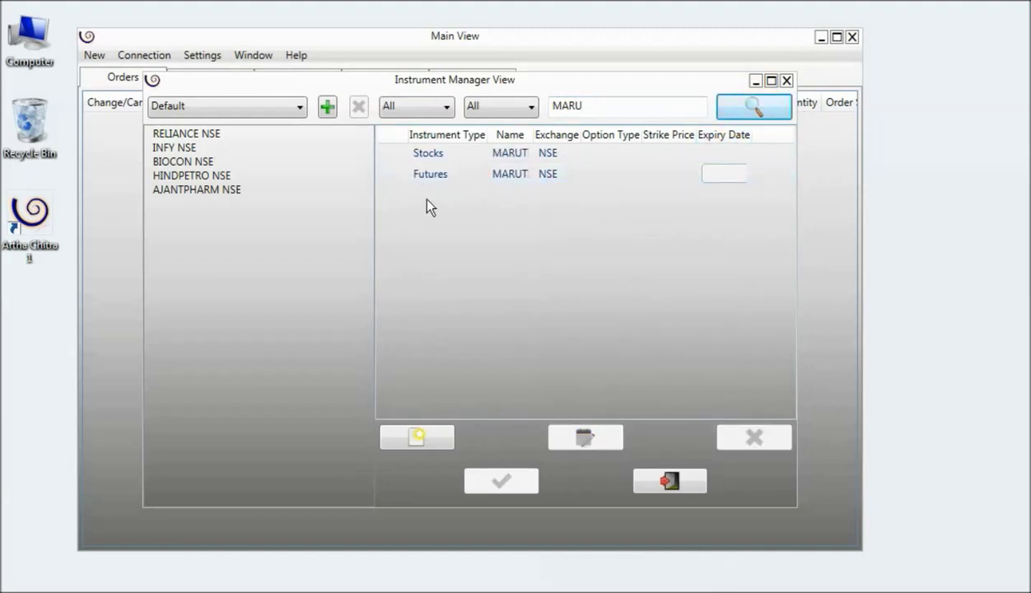
{"action": "left_click", "coordinate": [533, 181]}
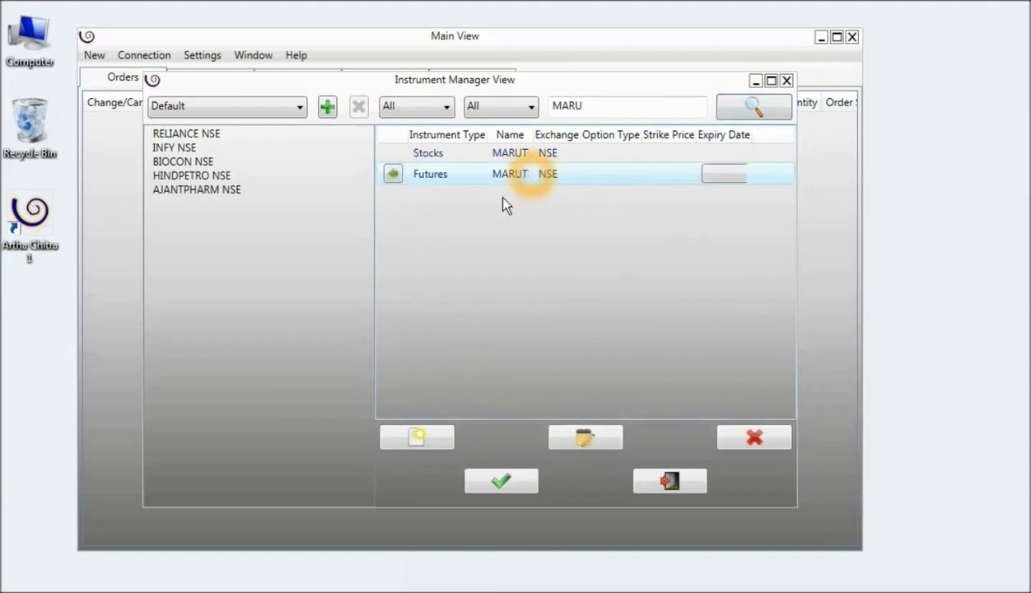
Choose the 03 2015 expiry and add MARUTI 03 2015 NSE to the Default list
{"action": "left_click", "coordinate": [726, 174]}
{"action": "left_click", "coordinate": [732, 176]}
{"action": "left_click", "coordinate": [732, 206]}
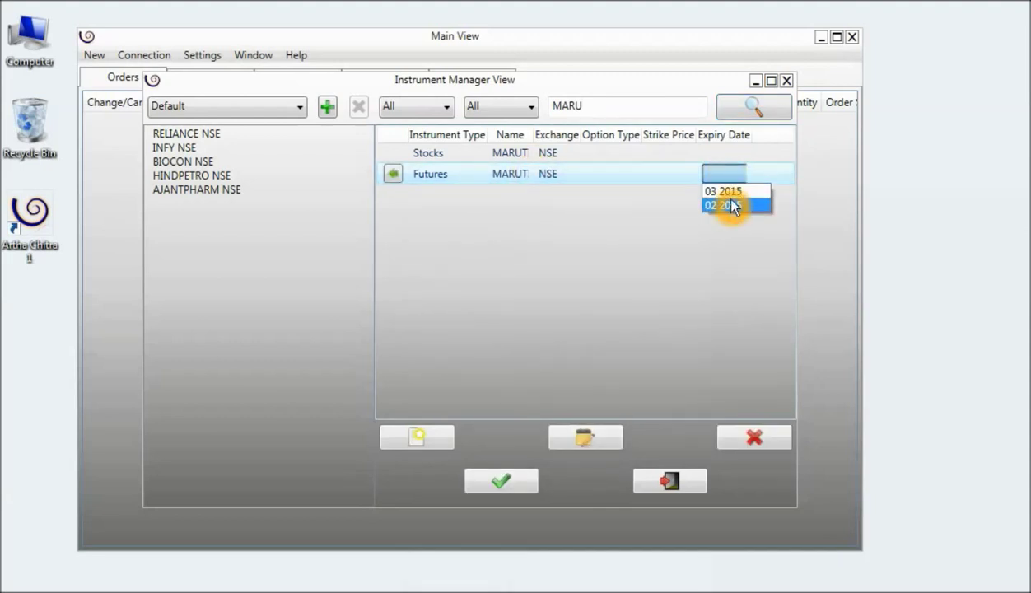
{"action": "left_click", "coordinate": [724, 191]}
{"action": "left_click", "coordinate": [626, 185]}
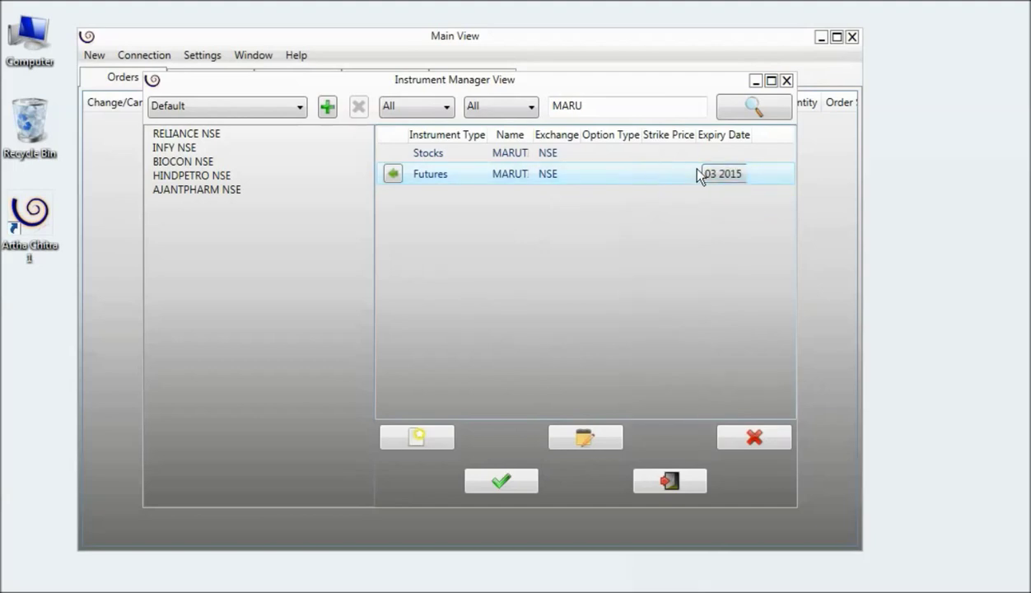
{"action": "left_click", "coordinate": [483, 164]}
{"action": "left_click", "coordinate": [554, 204]}
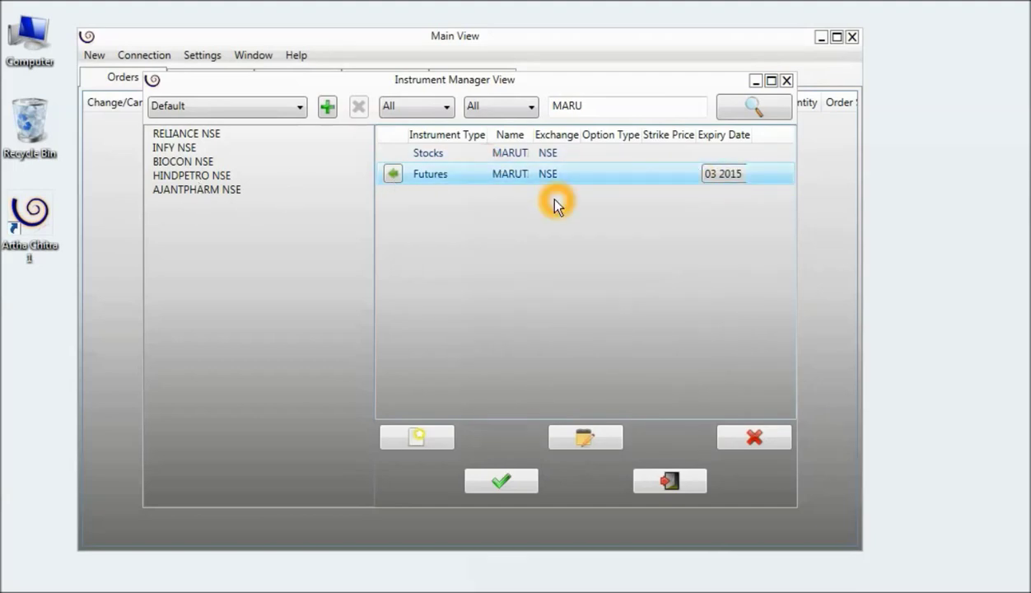
{"action": "left_click", "coordinate": [718, 177]}
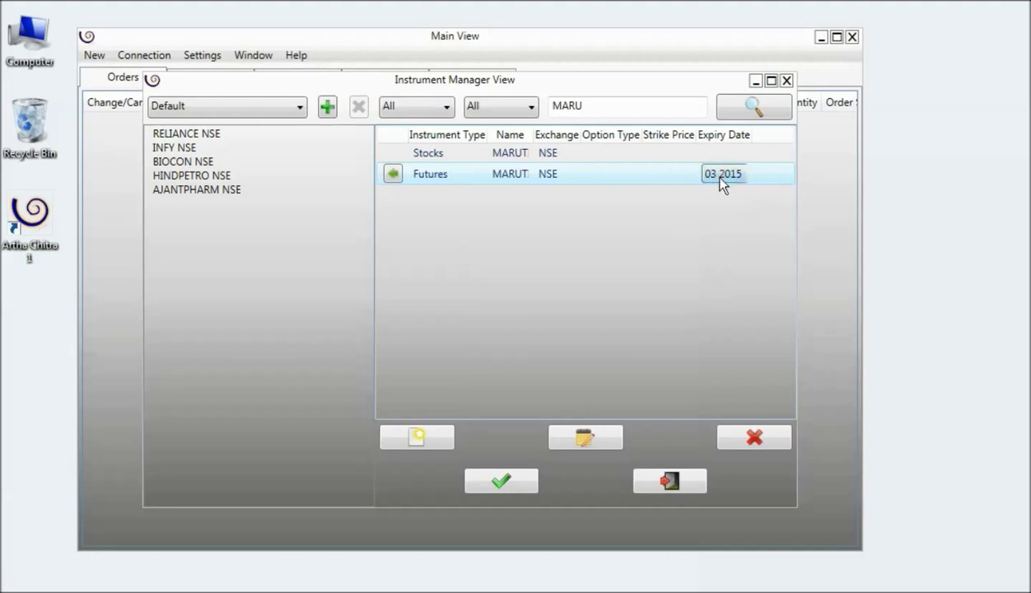
{"action": "left_click", "coordinate": [393, 174]}
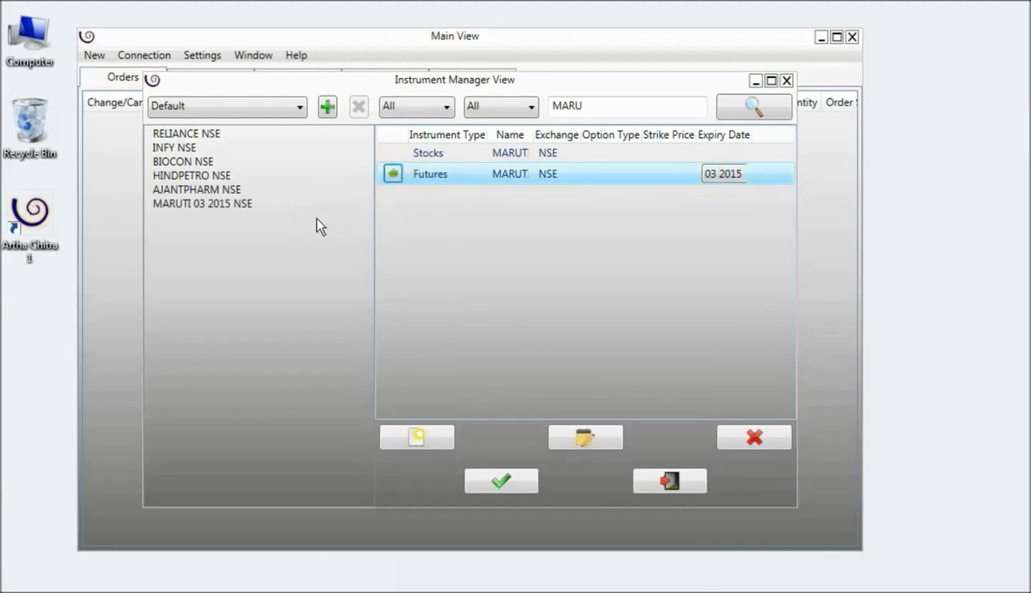
{"action": "left_click_drag", "start_coordinate": [173, 202], "coordinate": [247, 219]}
{"action": "left_click", "coordinate": [247, 211]}
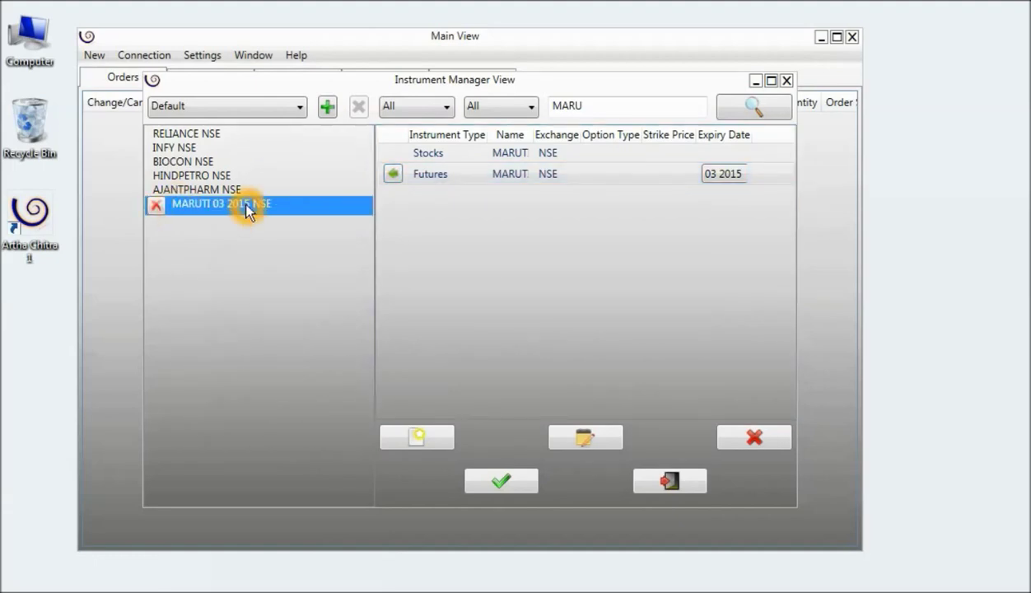